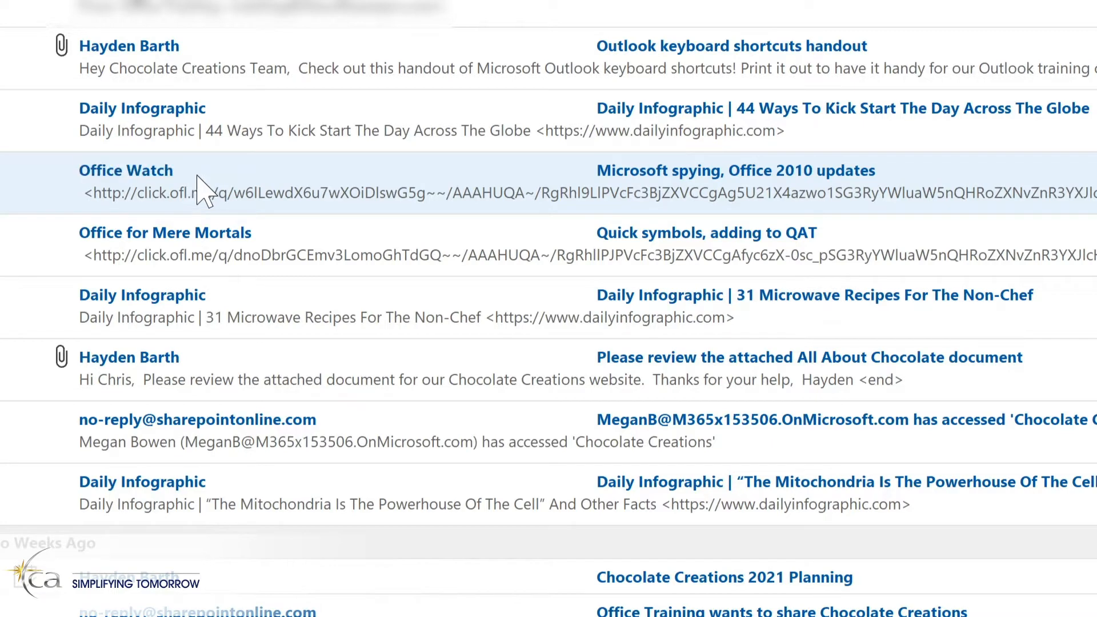
# Create a rule from the Office Watch message that moves mail from Office Watch to the Tech Newsletters folder.
pyautogui.rightClick(198, 177)
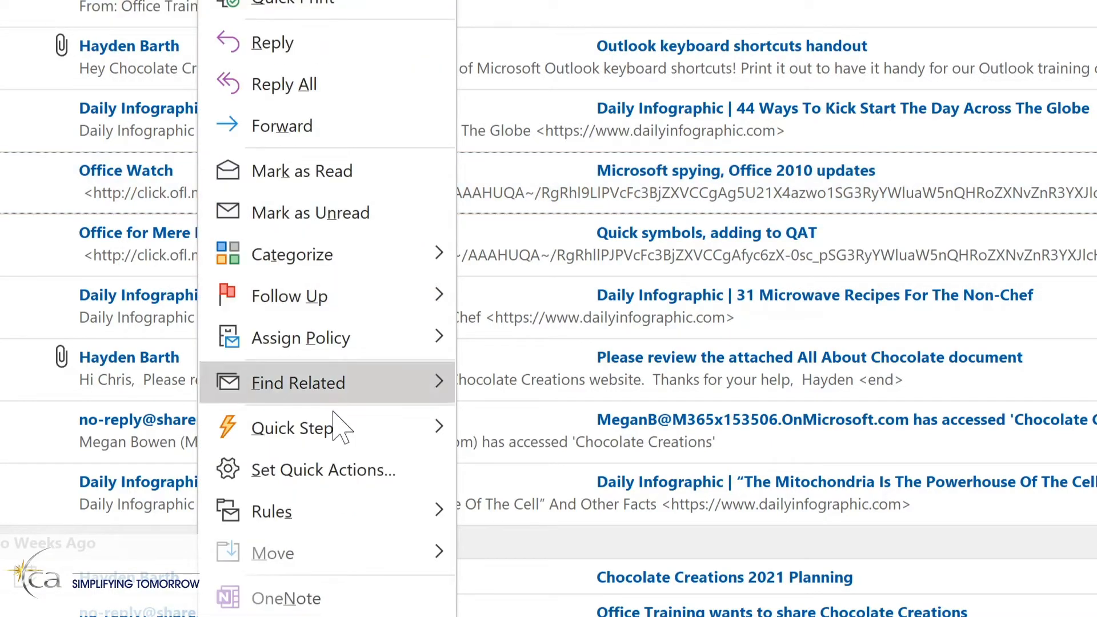
pyautogui.moveTo(342, 514)
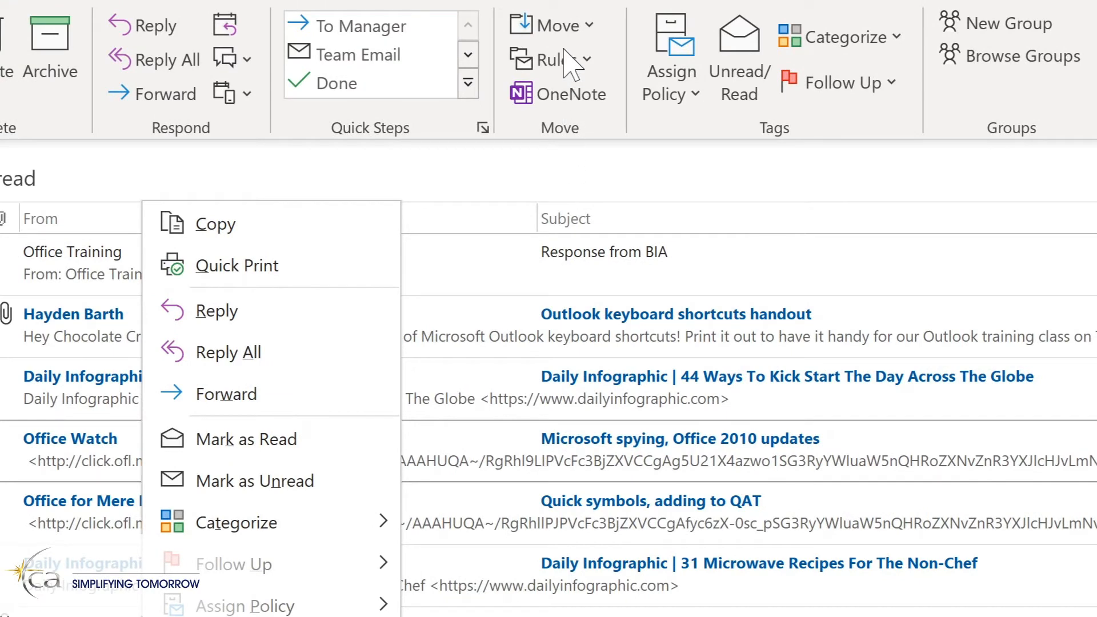
pyautogui.click(581, 63)
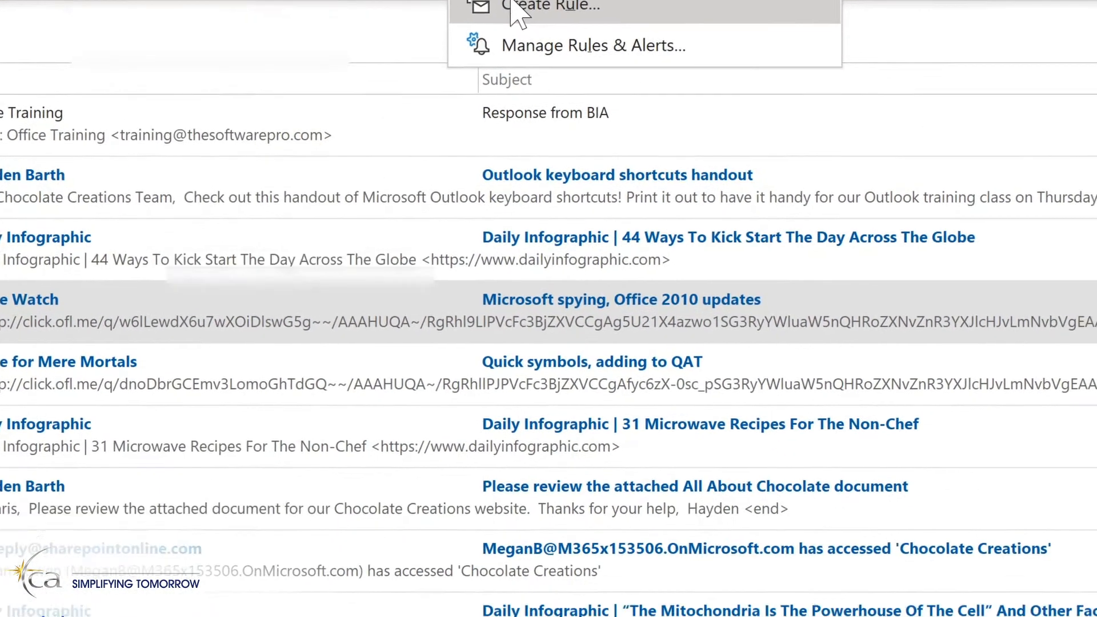
pyautogui.click(589, 143)
pyautogui.click(272, 188)
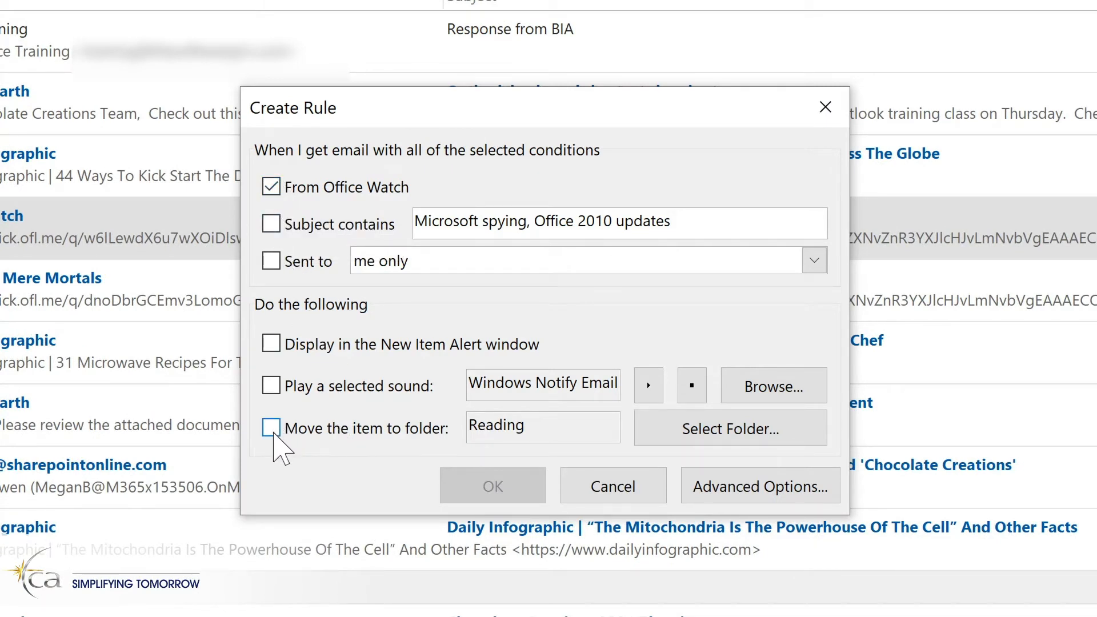
pyautogui.click(272, 429)
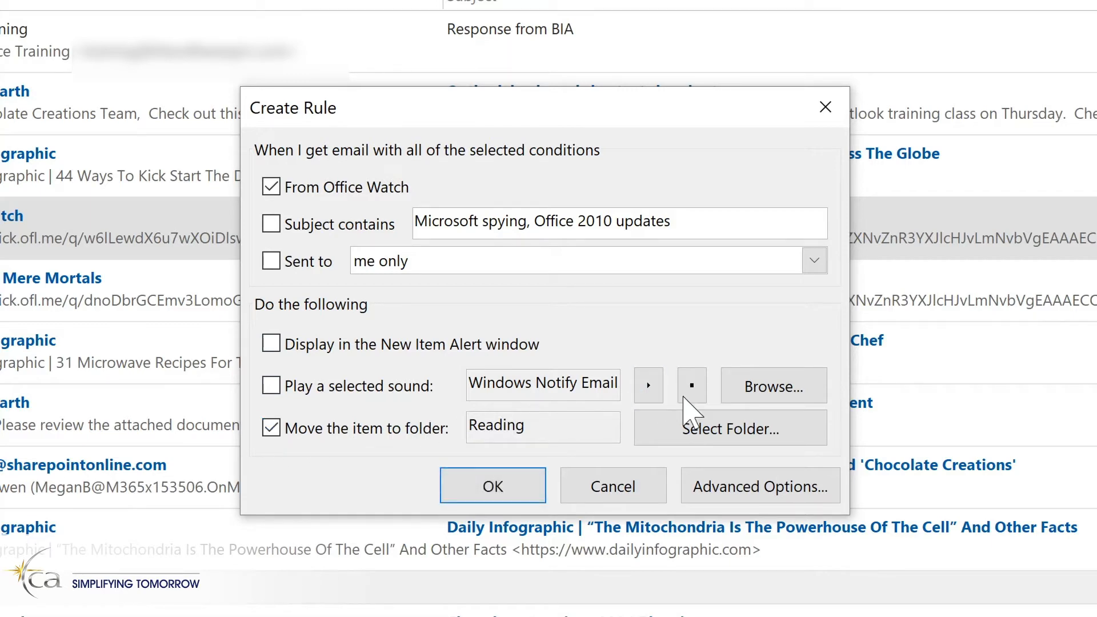
pyautogui.click(708, 429)
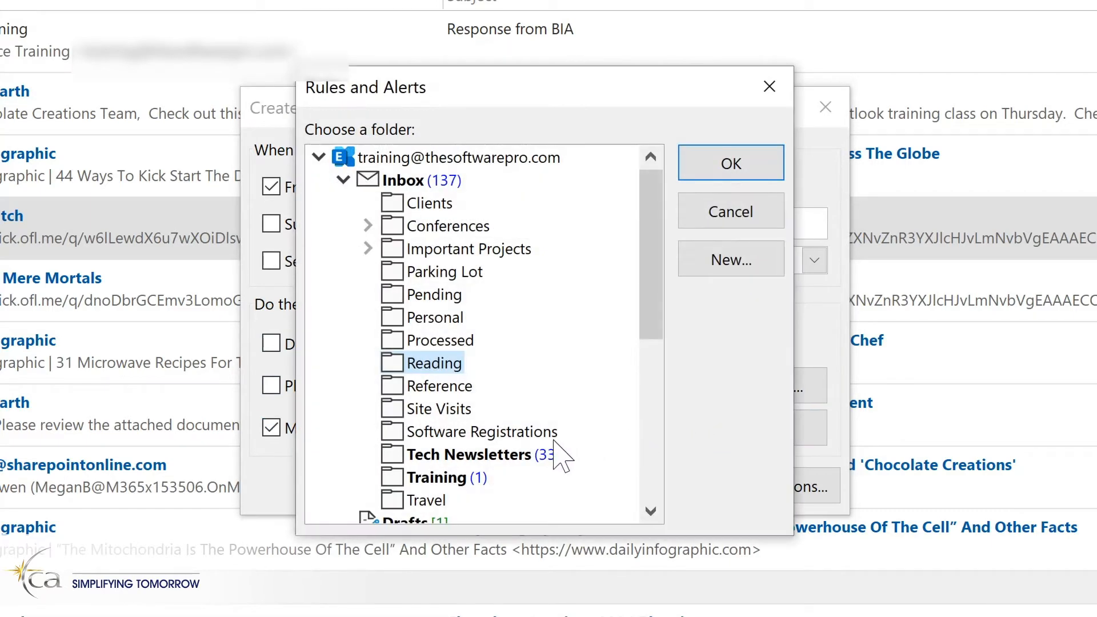
pyautogui.click(439, 455)
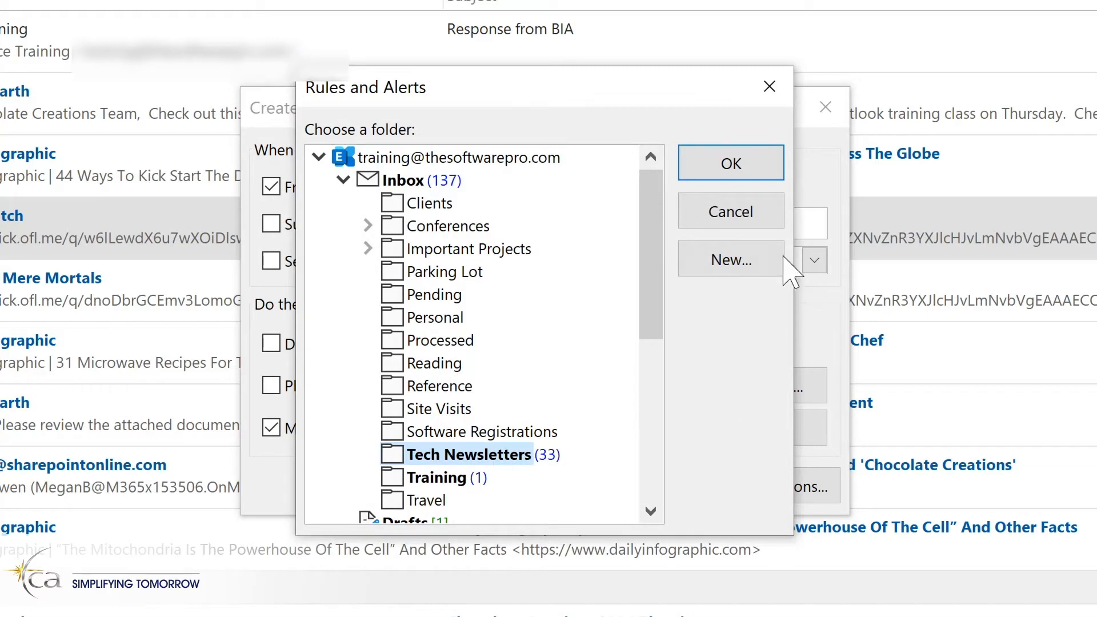
pyautogui.click(761, 163)
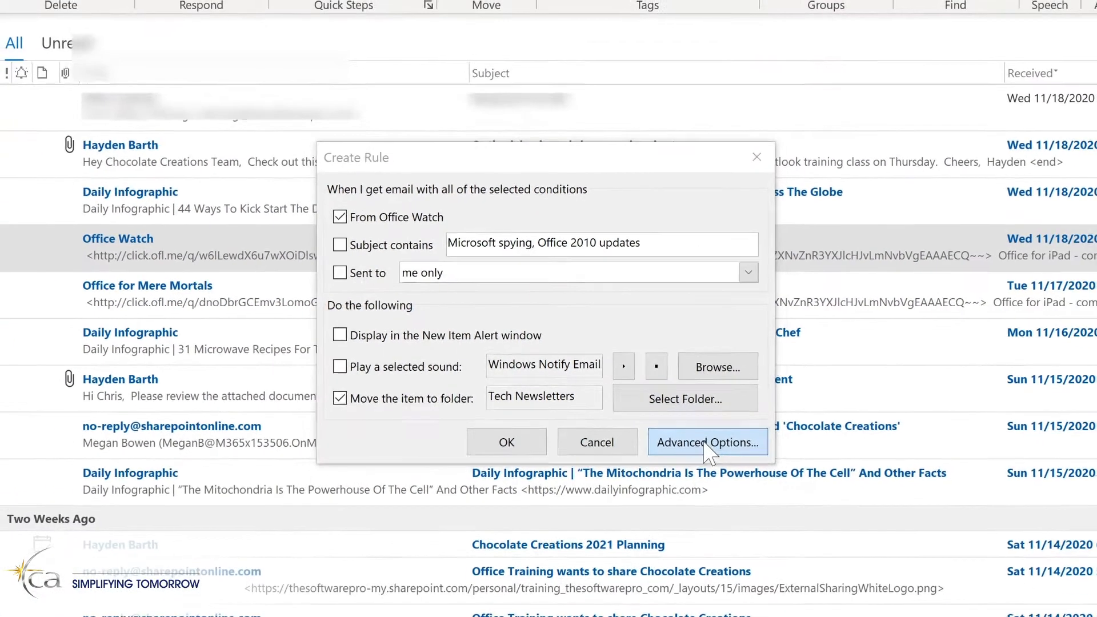
# Go through the rule's advanced options without adding conditions, actions or exceptions, and finish it set to run now on messages already in the Inbox.
pyautogui.click(760, 486)
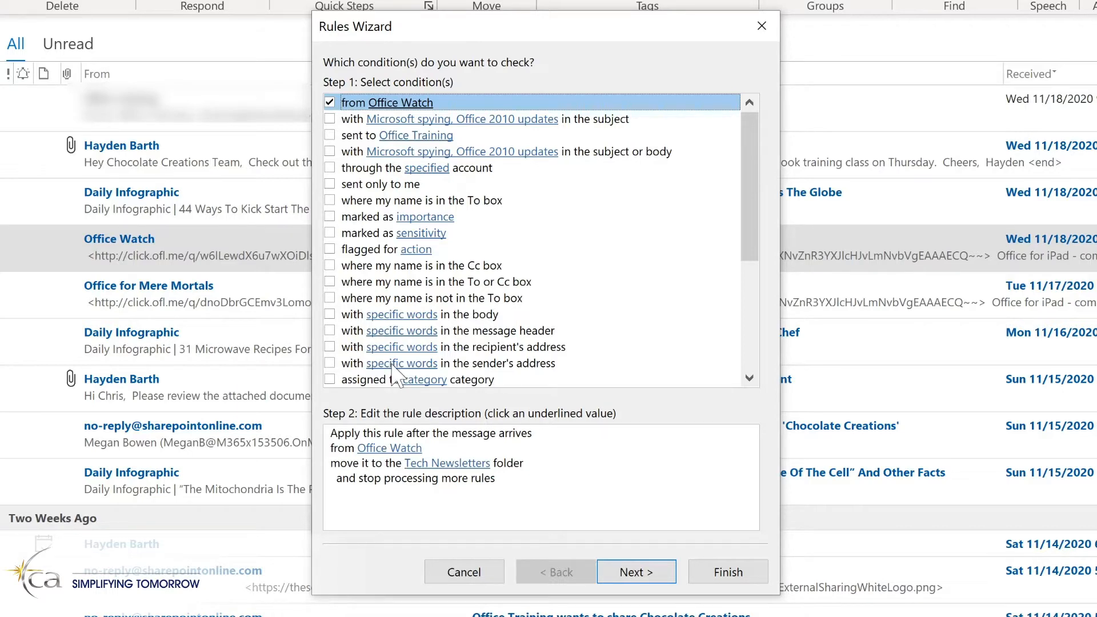
pyautogui.click(635, 572)
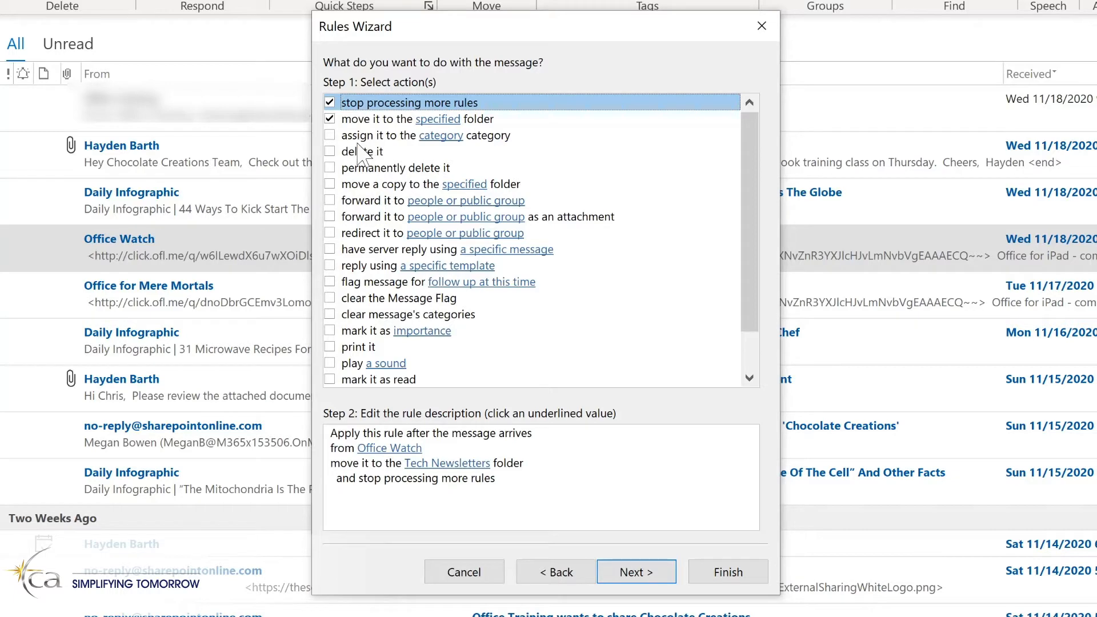
pyautogui.click(630, 576)
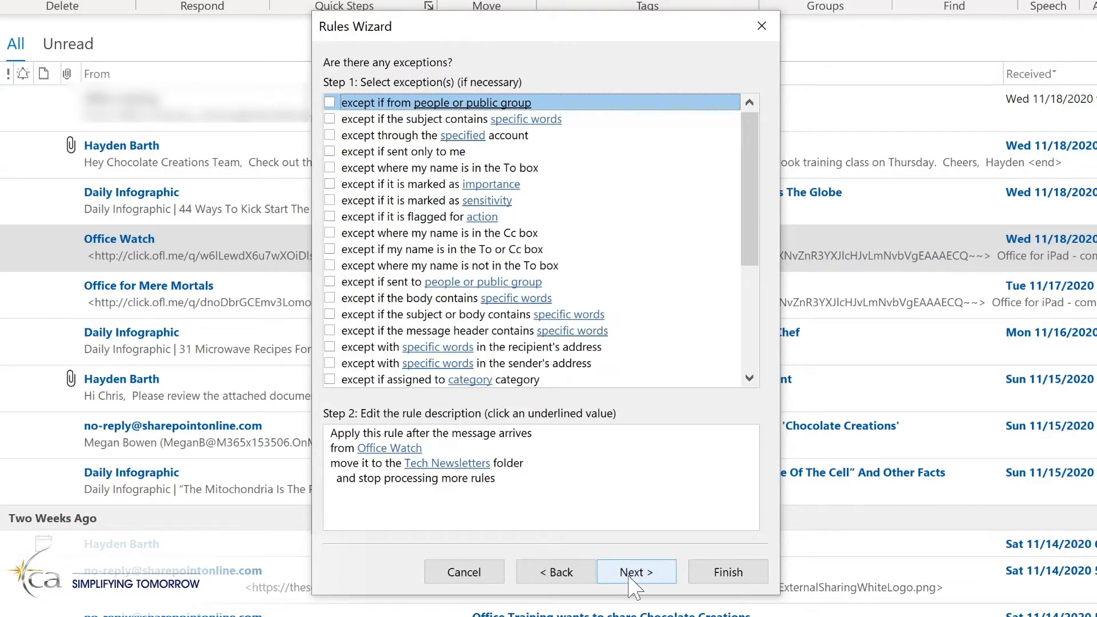
pyautogui.click(632, 574)
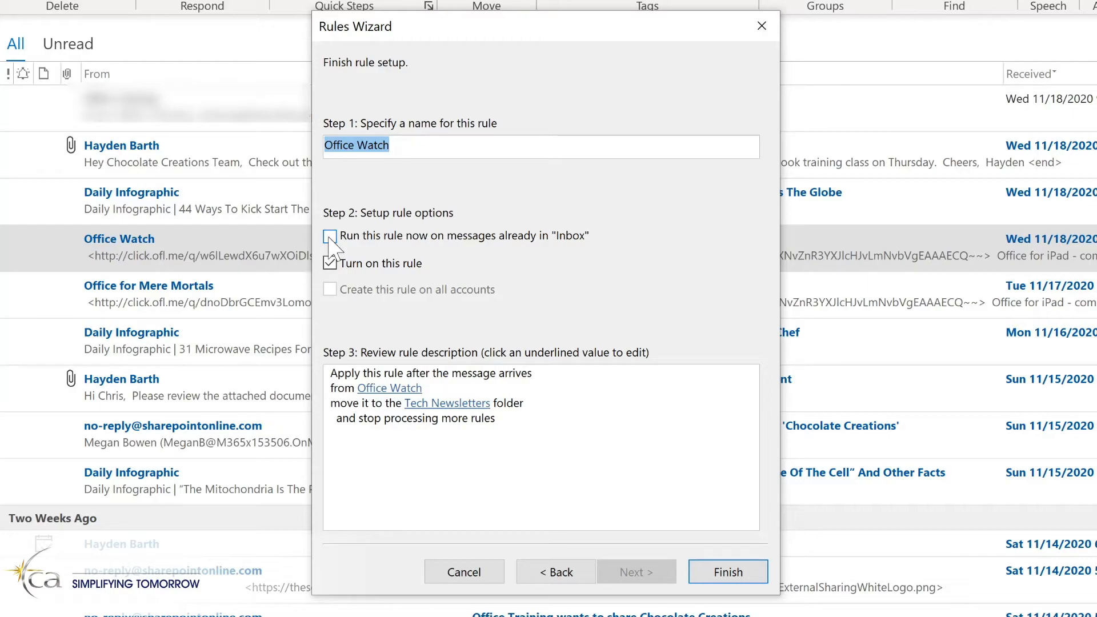
pyautogui.click(329, 236)
pyautogui.click(718, 573)
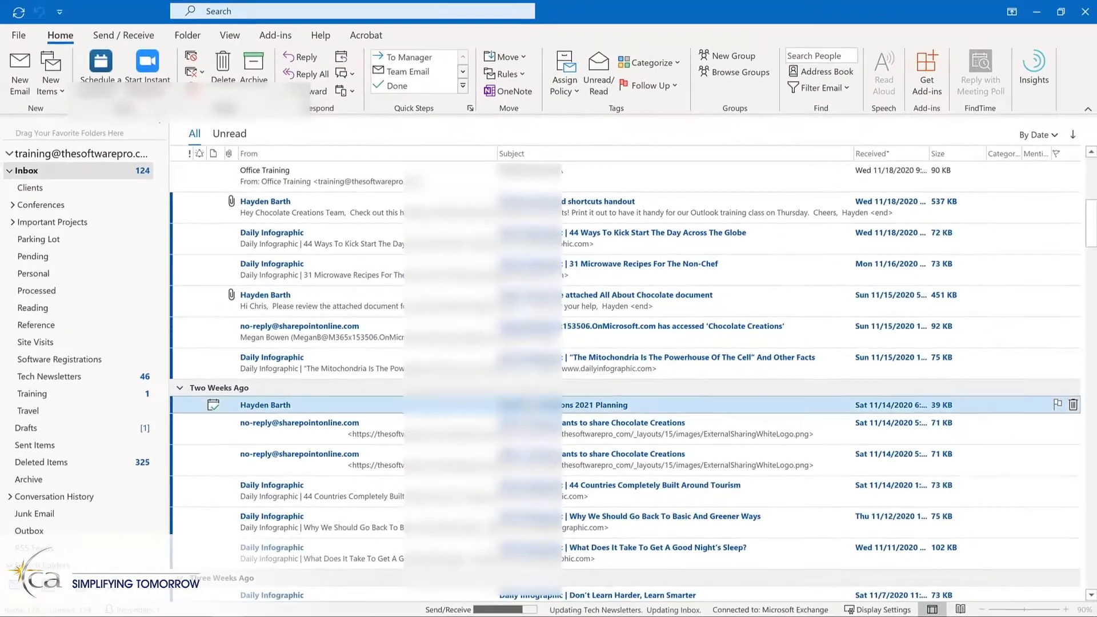
# View the messages in the Tech Newsletters folder and open the rules and alerts manager.
pyautogui.click(81, 379)
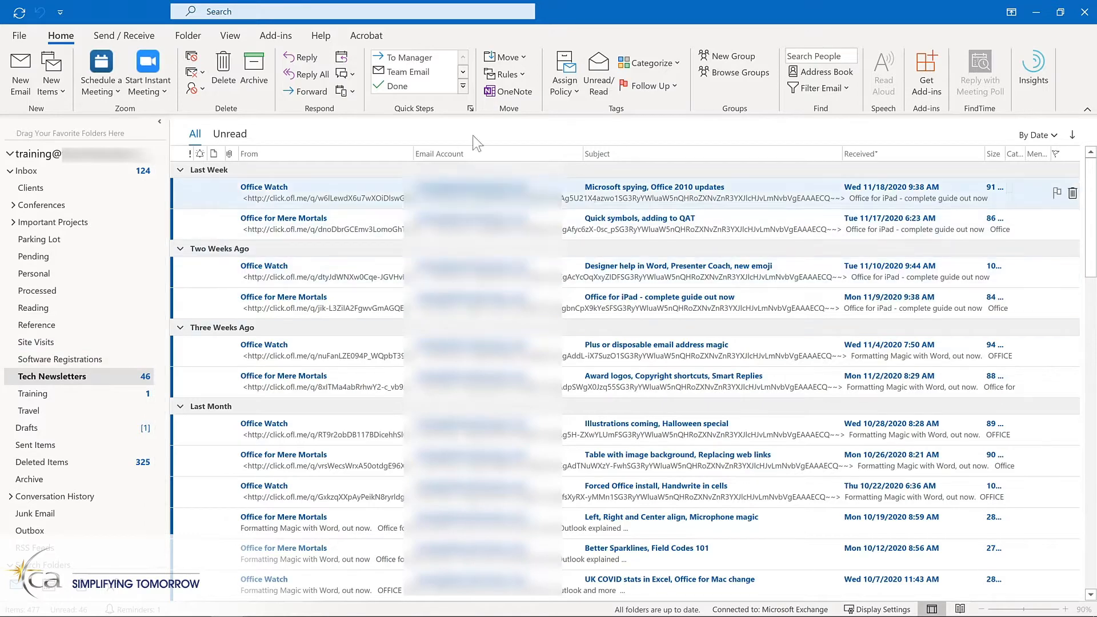
pyautogui.click(516, 77)
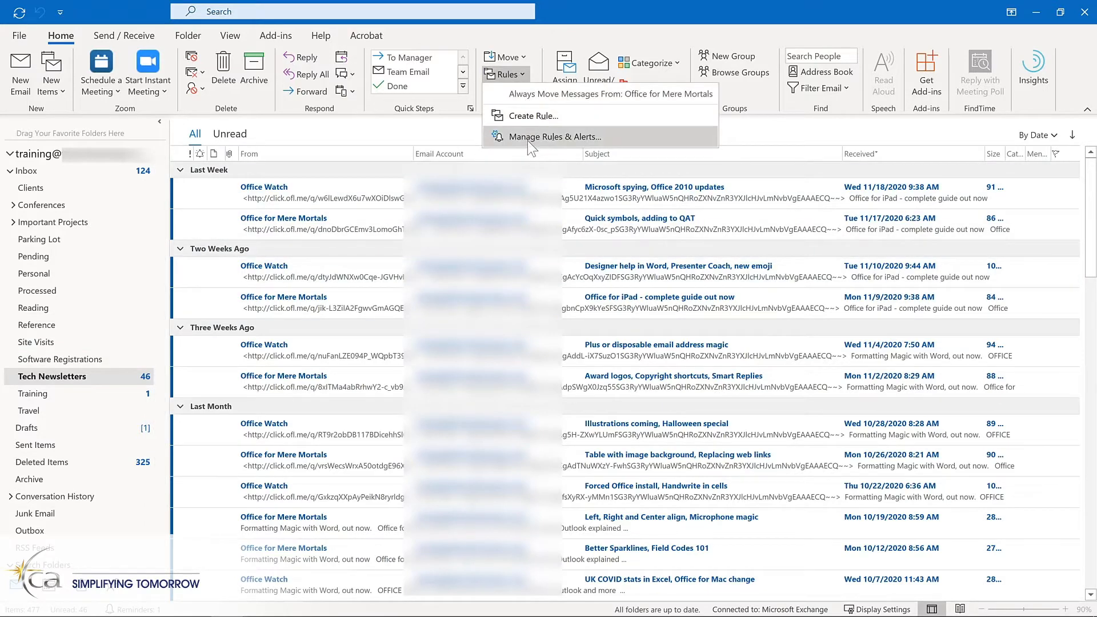
pyautogui.click(526, 136)
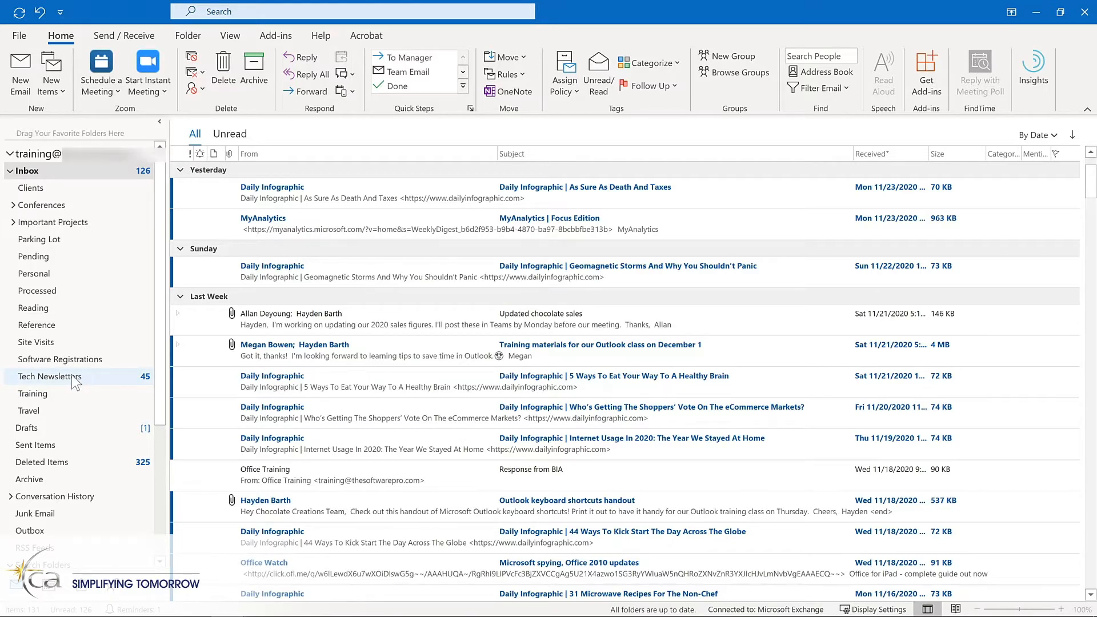
# Add the Tech Newsletters and Training folders to Favorites.
pyautogui.moveTo(72, 375); pyautogui.dragTo(75, 134)
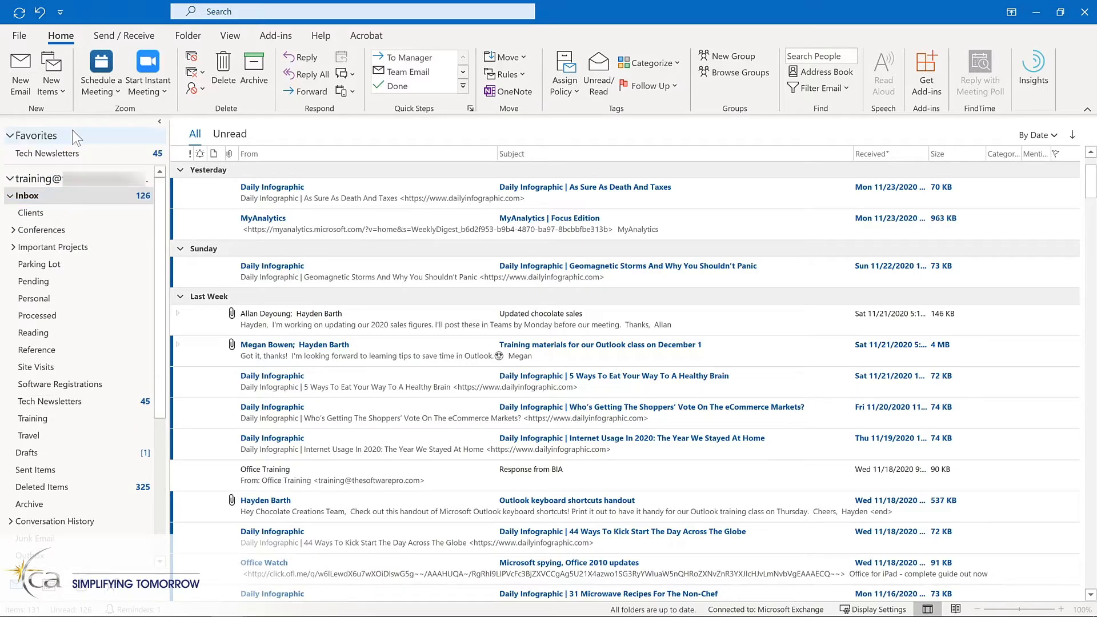
pyautogui.rightClick(56, 419)
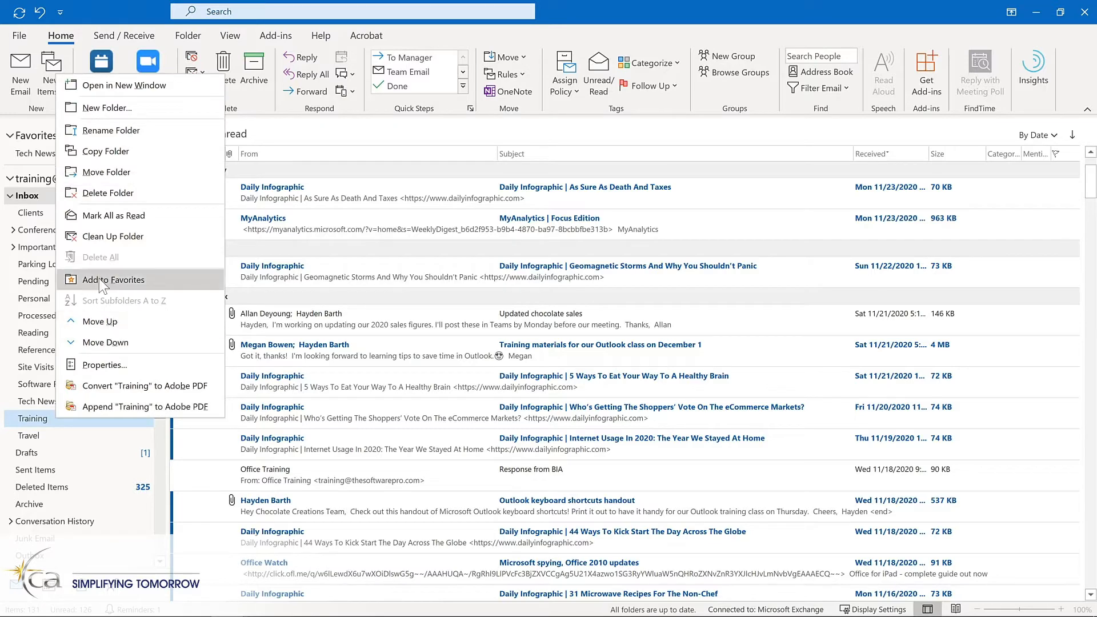
pyautogui.click(98, 279)
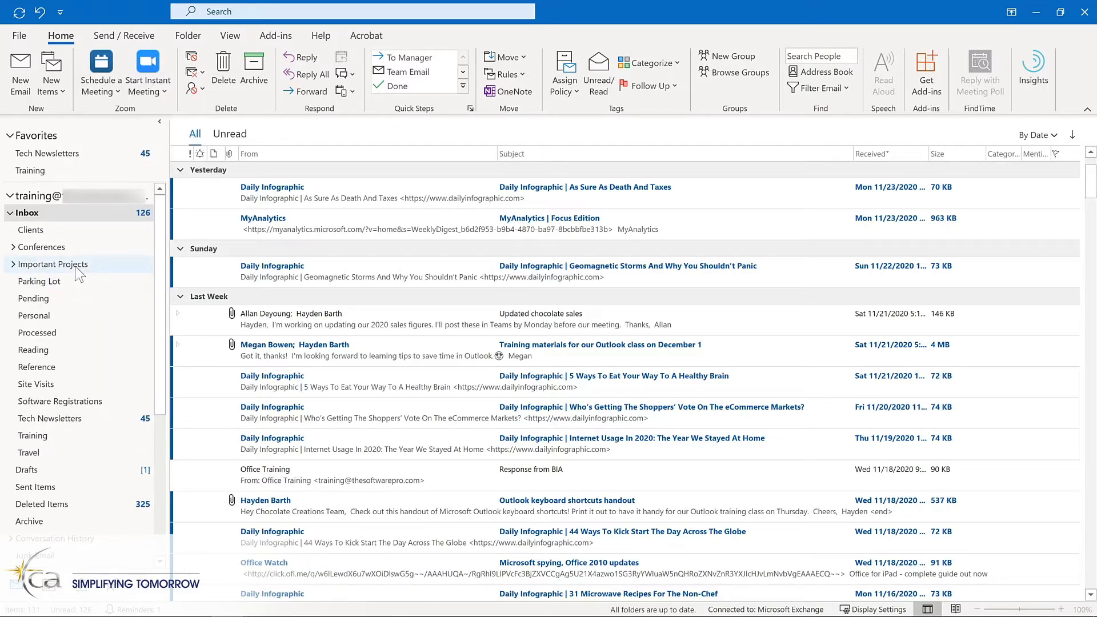
# Add the Important Projects folder to Favorites.
pyautogui.click(79, 266)
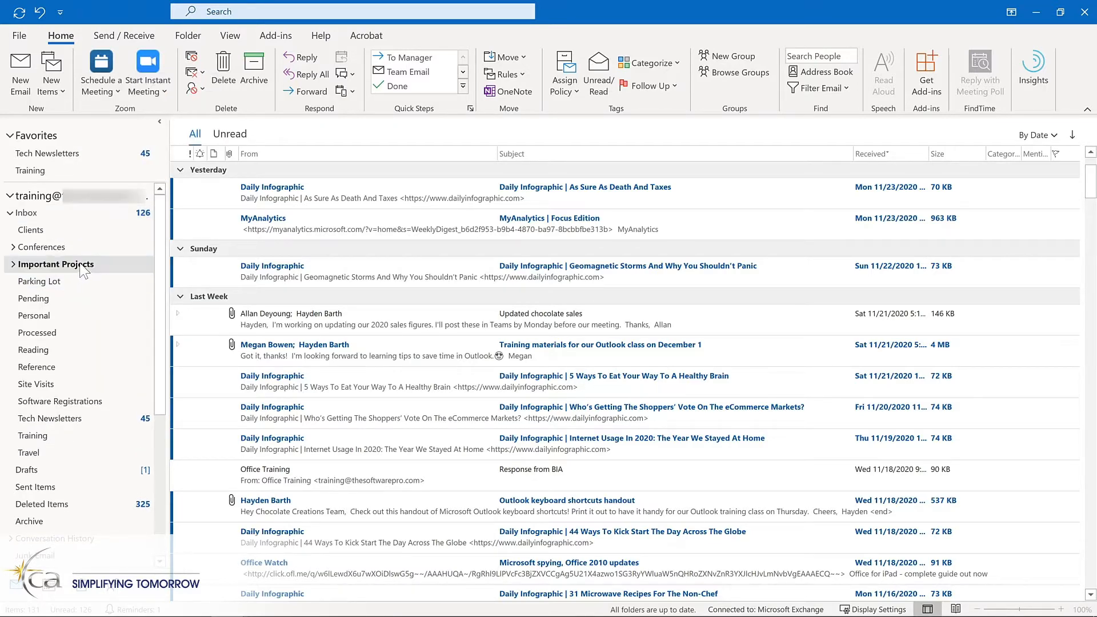
pyautogui.click(188, 36)
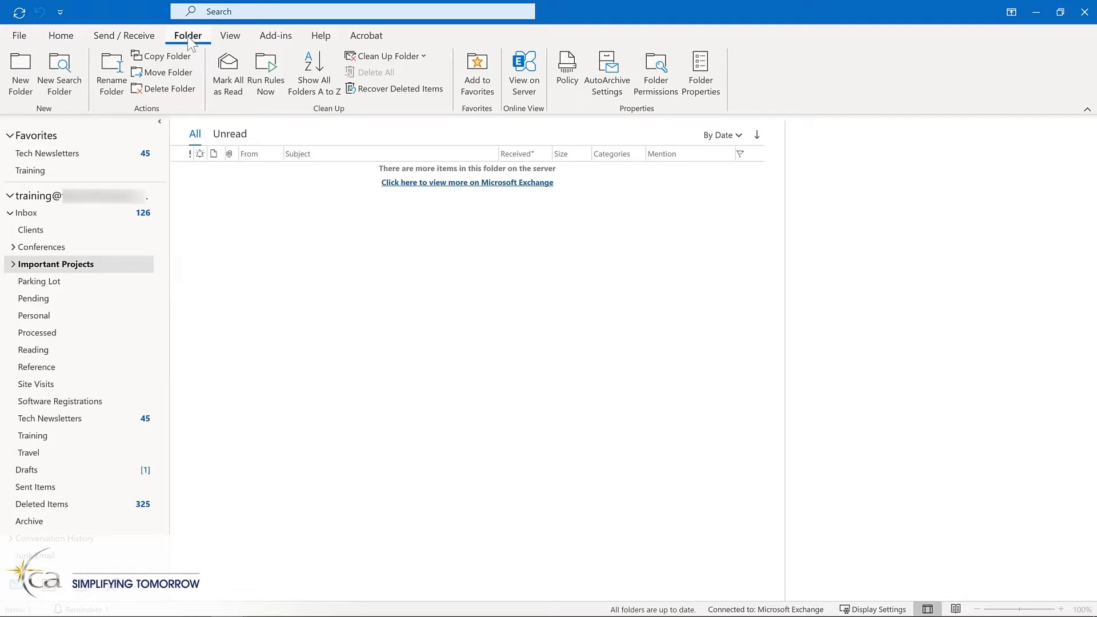
pyautogui.click(467, 77)
# Move Tech Newsletters to the end of the Favorites list and remove Important Projects from Favorites.
pyautogui.click(46, 156)
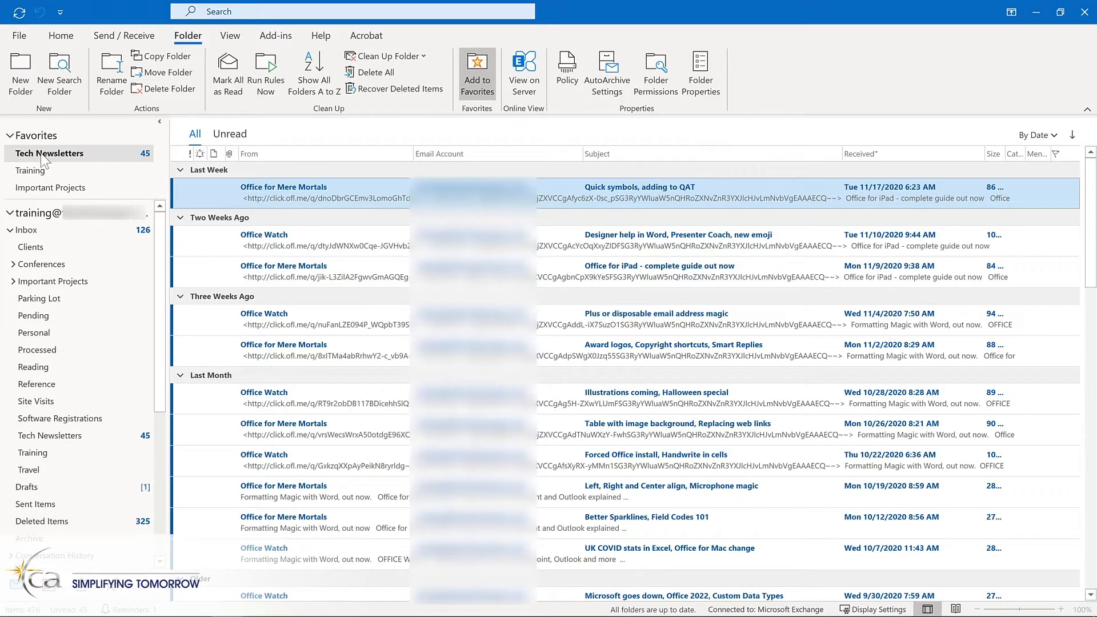
pyautogui.moveTo(43, 162); pyautogui.dragTo(44, 194)
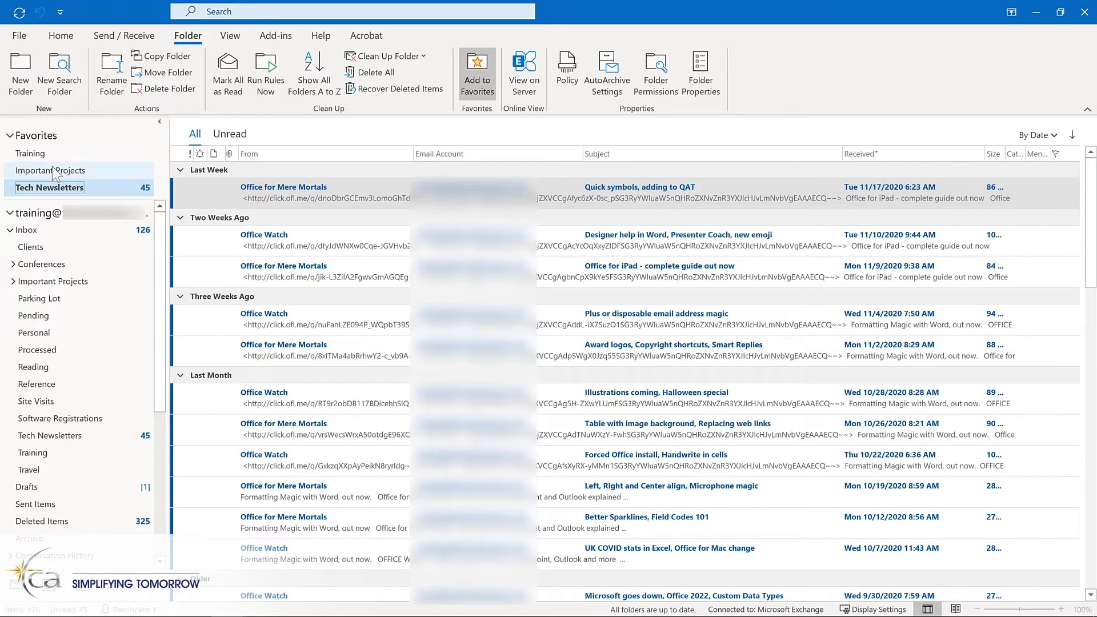
pyautogui.rightClick(53, 171)
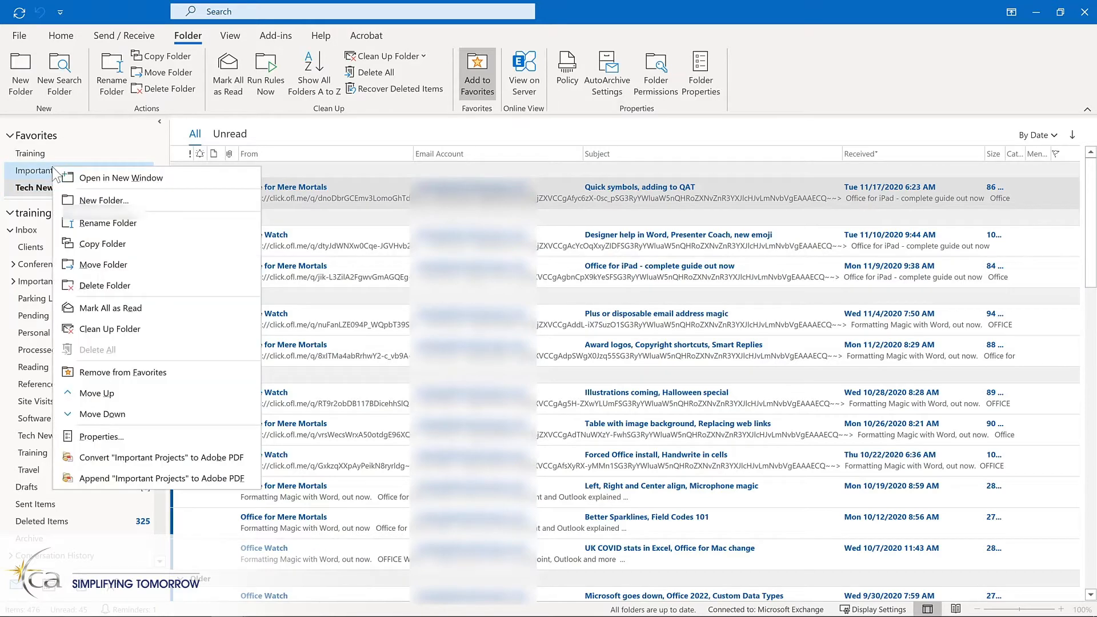
pyautogui.click(112, 369)
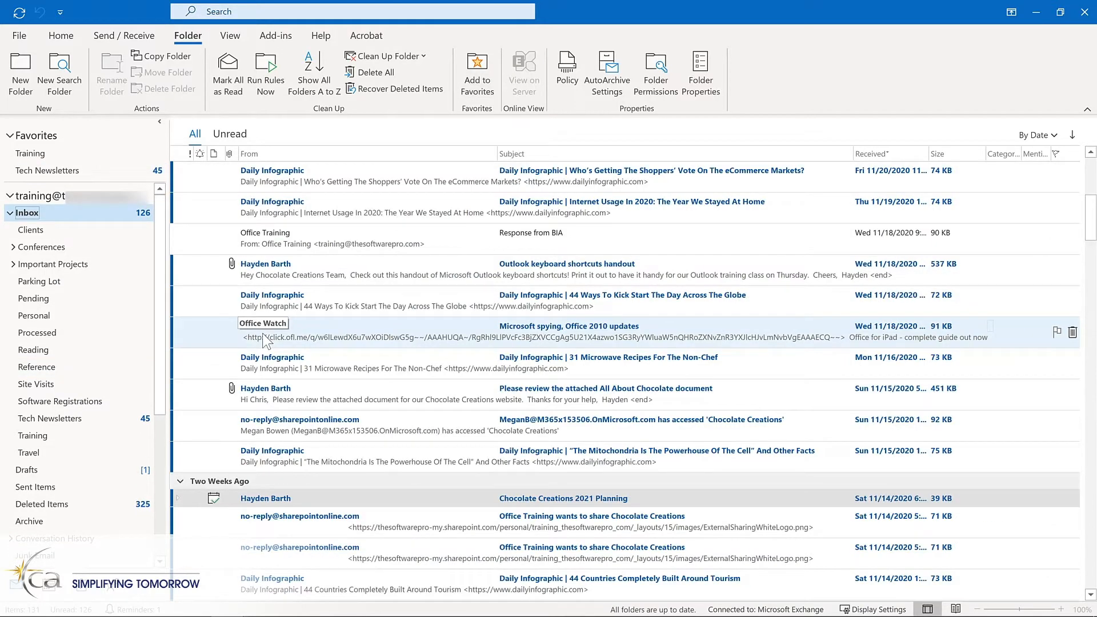
# Move the Office Watch message "Microsoft spying, Office 2010 updates" from the Inbox to the Tech Newsletters folder in Favorites.
pyautogui.moveTo(264, 342); pyautogui.dragTo(89, 173)
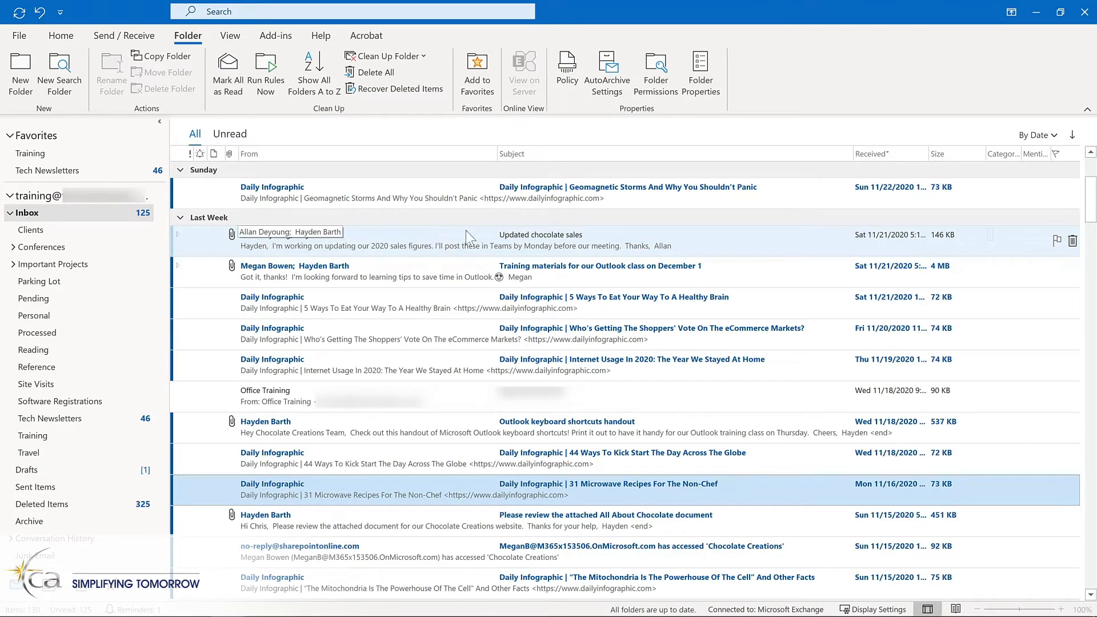
# Flag the "Updated chocolate sales" message for follow-up and add a reminder with a start date of Monday, November 30, 2020.
pyautogui.click(1056, 242)
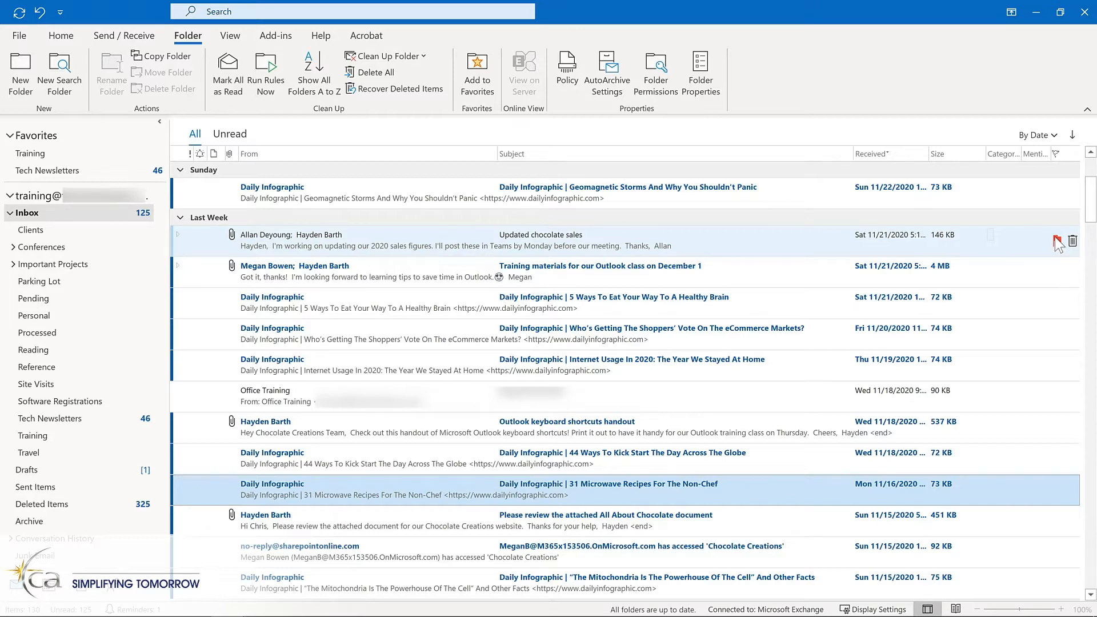
pyautogui.rightClick(1057, 243)
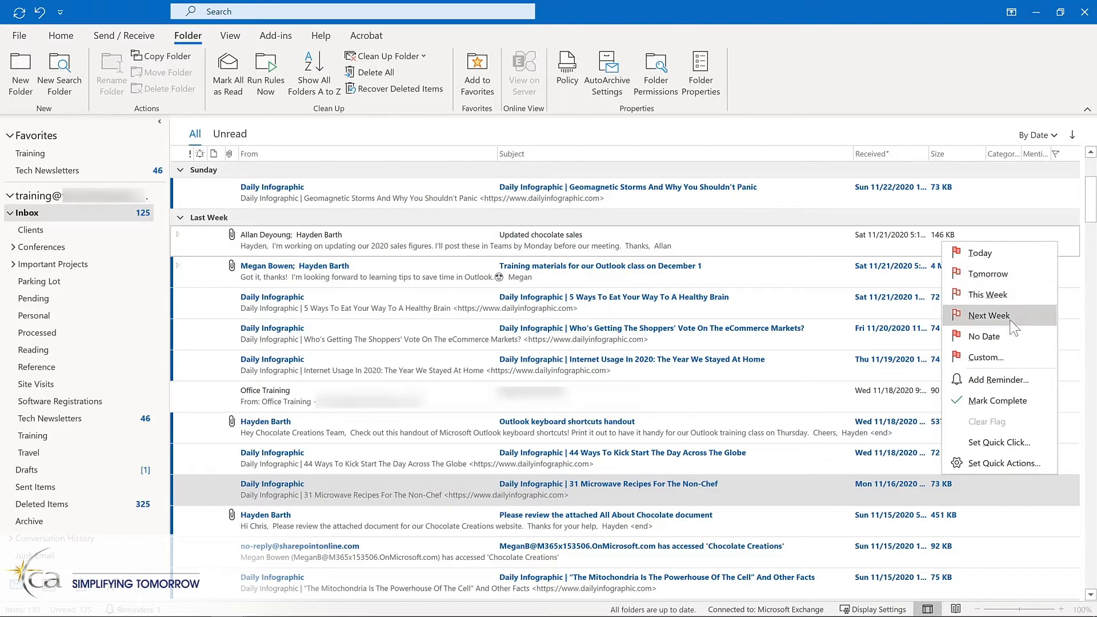
pyautogui.click(999, 380)
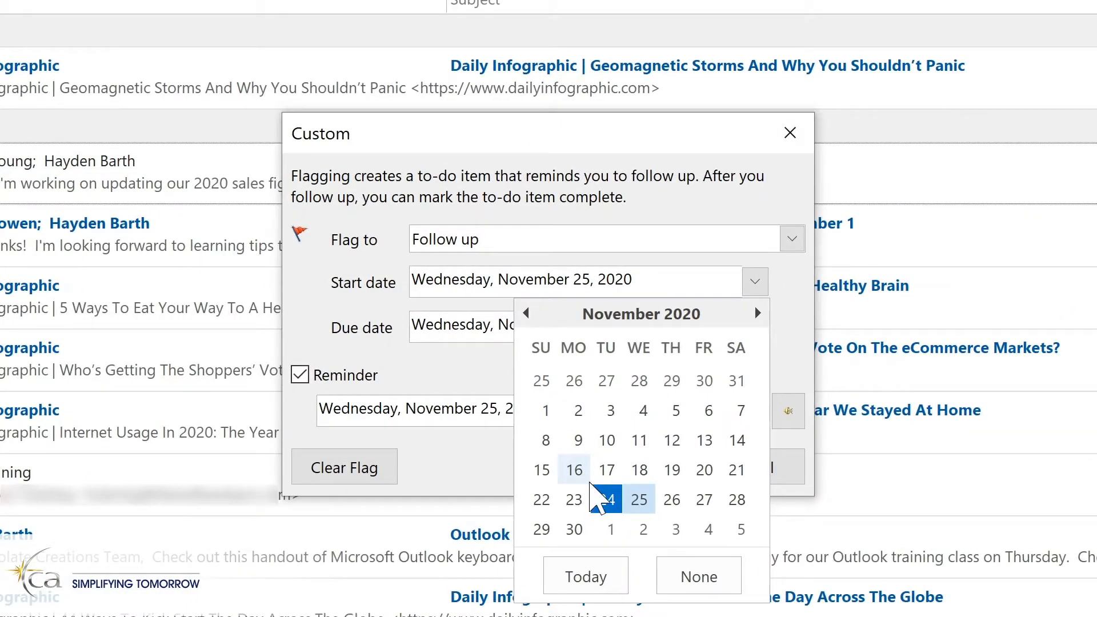
pyautogui.click(575, 529)
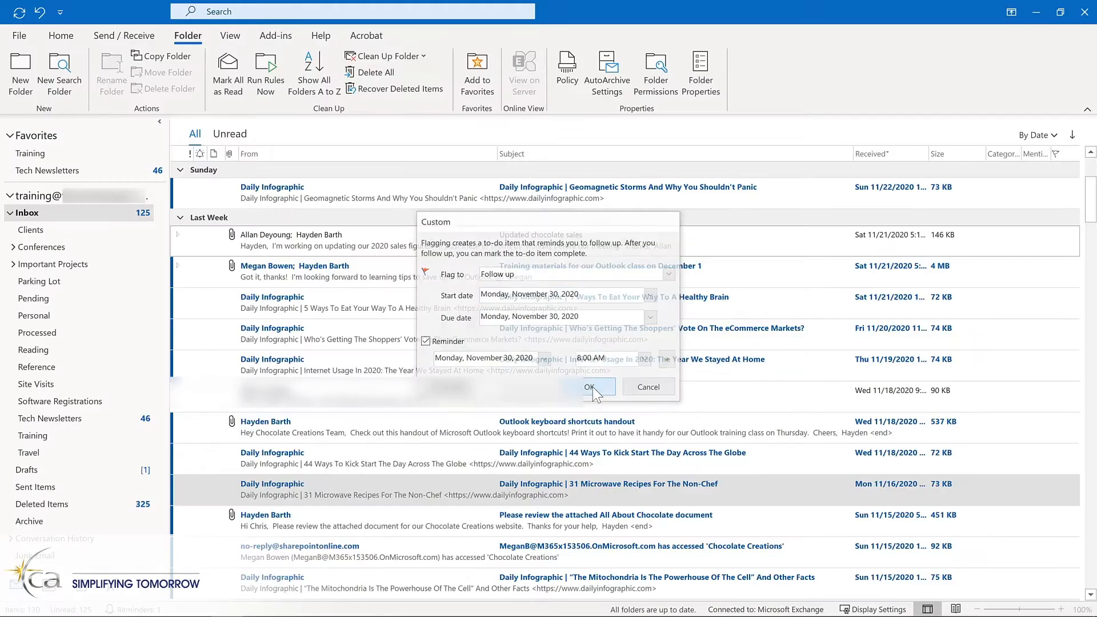
pyautogui.click(631, 466)
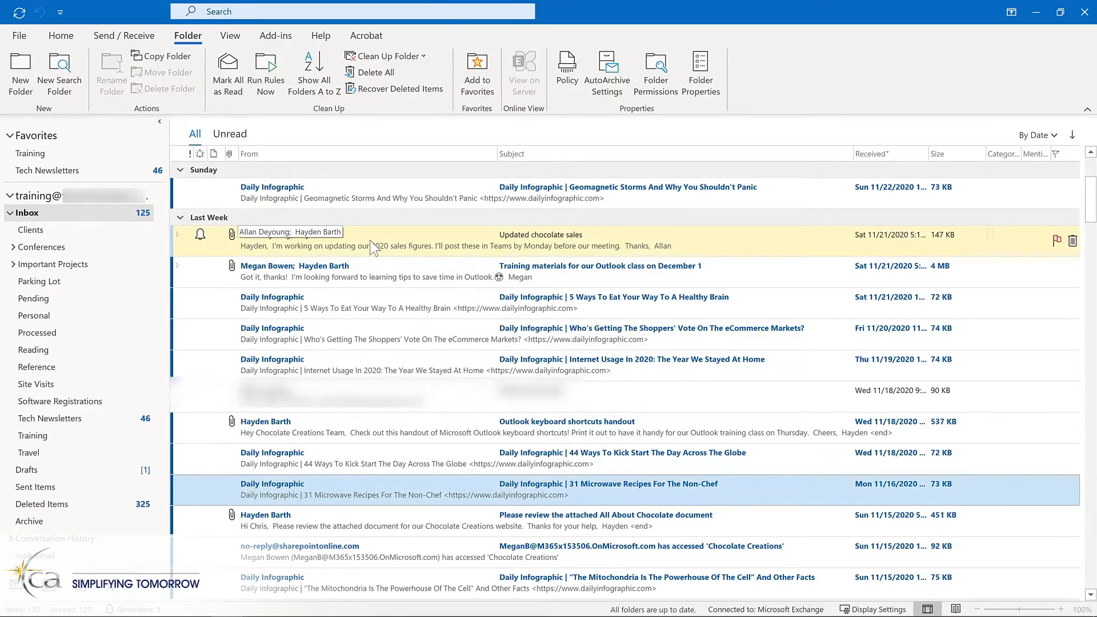
# Open the flagged "Updated chocolate sales" message, review its Follow Up options and close it.
pyautogui.doubleClick(373, 248)
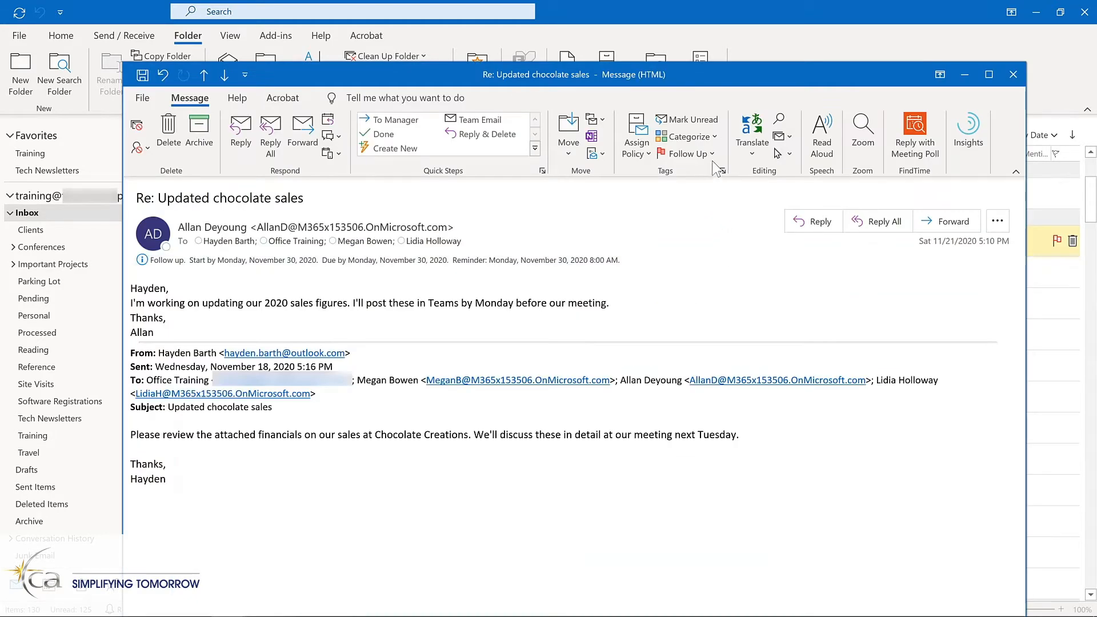
pyautogui.click(710, 155)
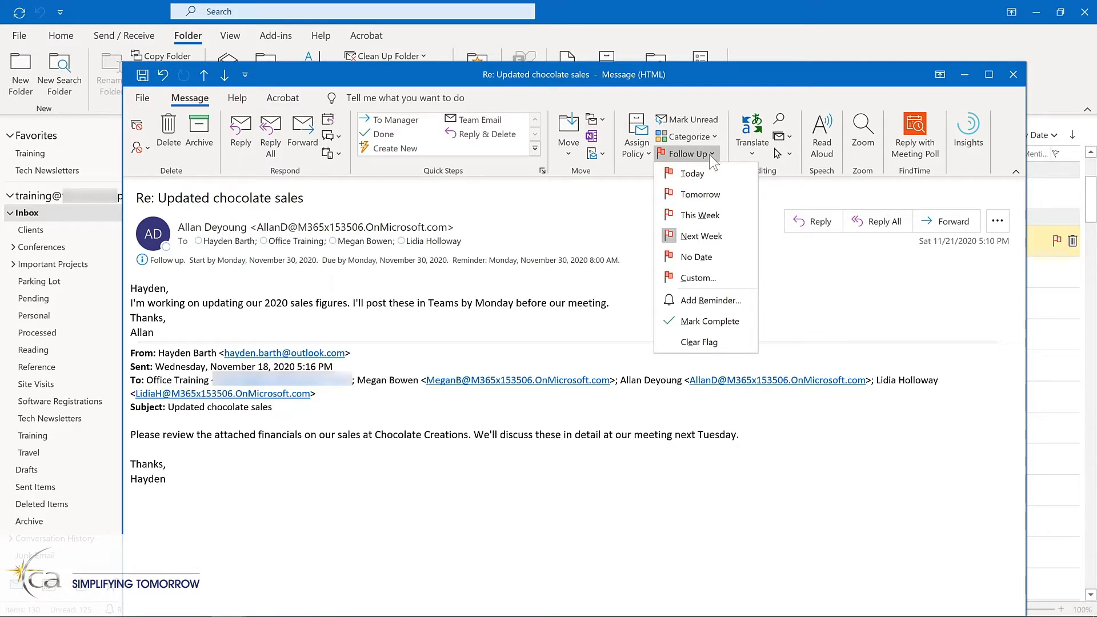
pyautogui.click(1013, 74)
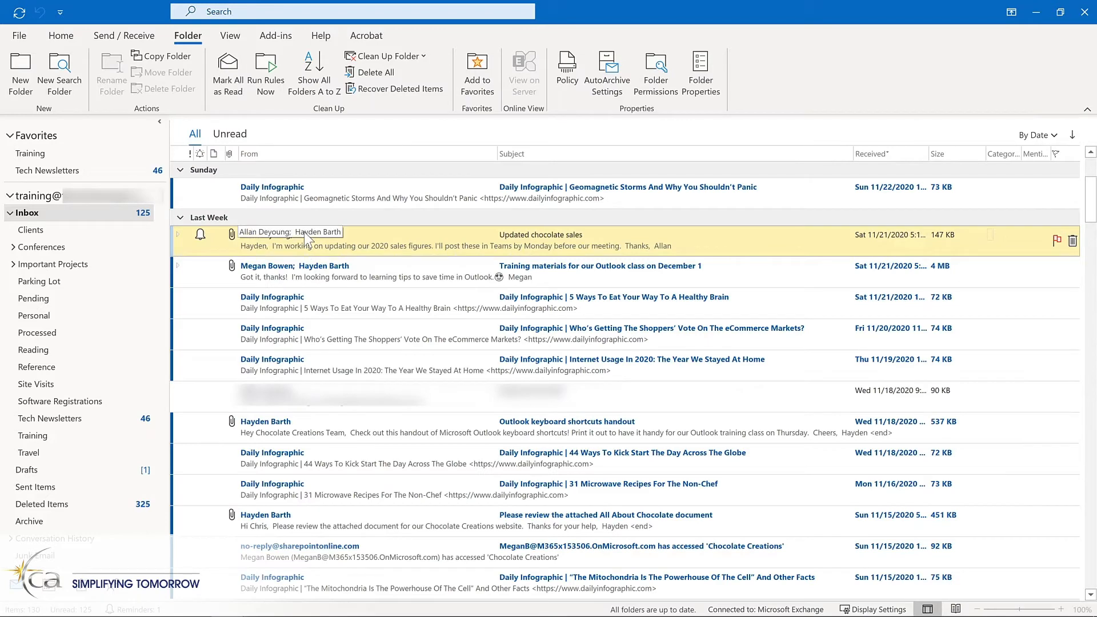
pyautogui.scroll(-5, 304, 231)
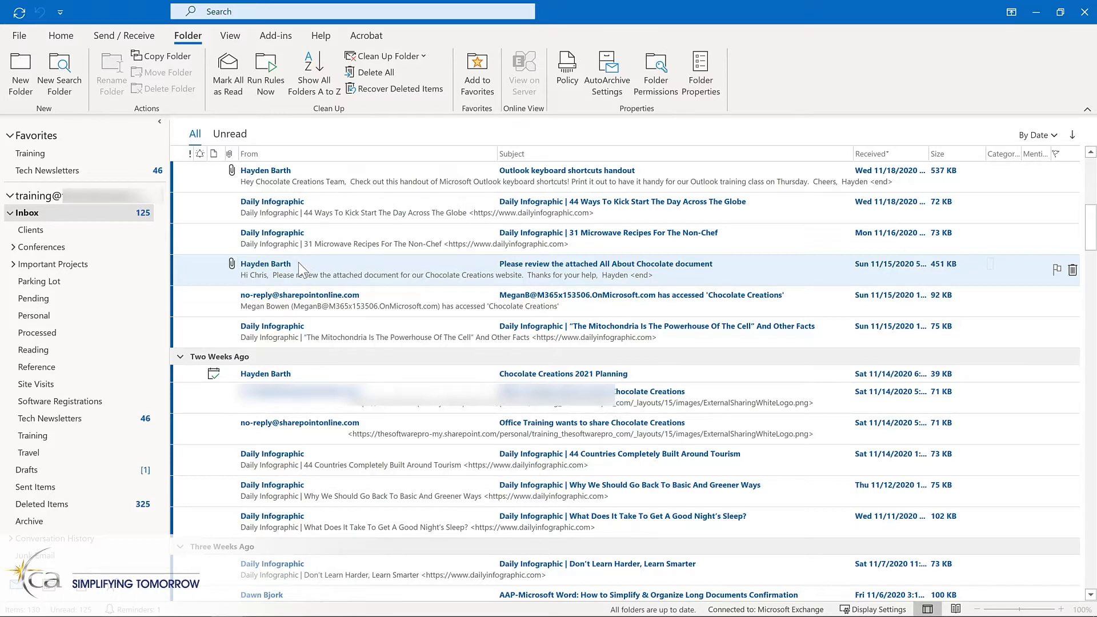
# Create a task from the "Please review the attached All About Chocolate document" message, with the message included as an attachment.
pyautogui.moveTo(298, 262); pyautogui.dragTo(89, 595)
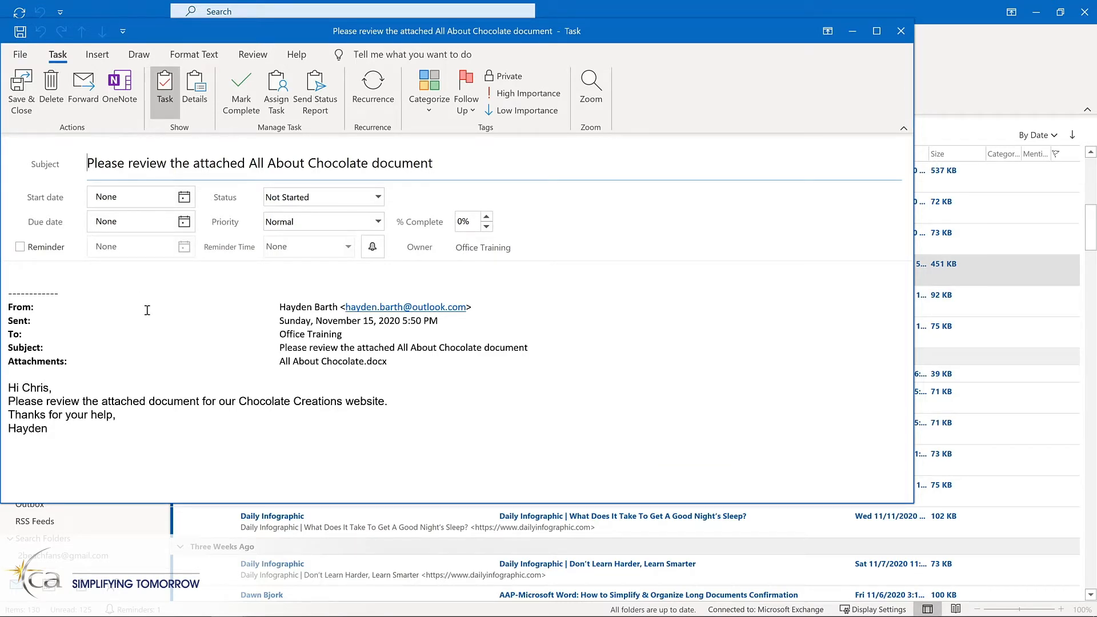
pyautogui.press('Escape')
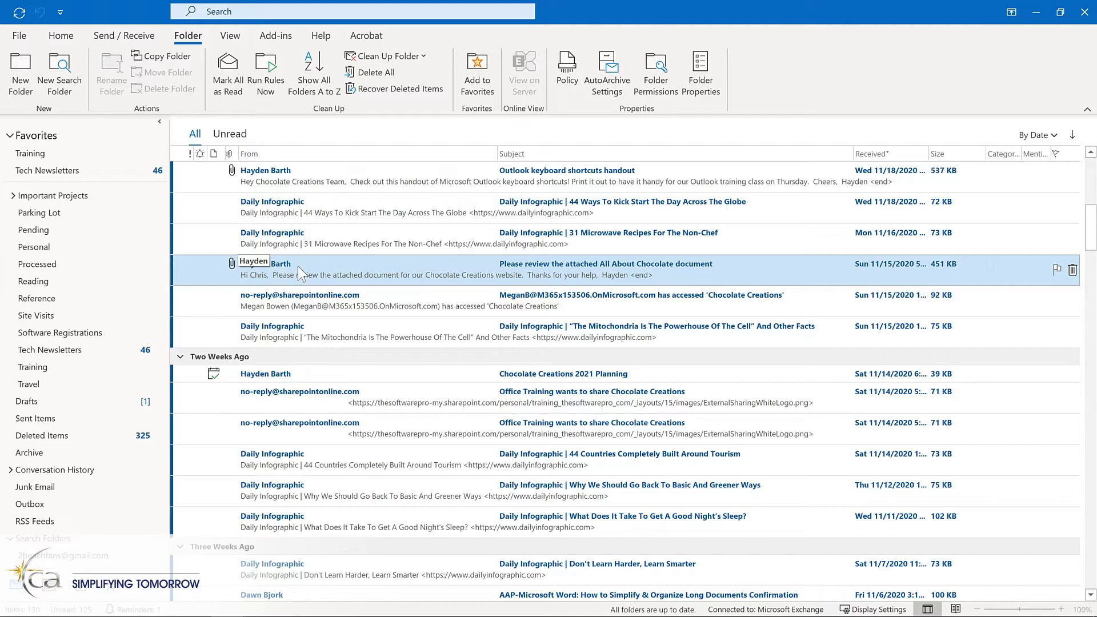
pyautogui.moveTo(296, 266); pyautogui.dragTo(77, 573)
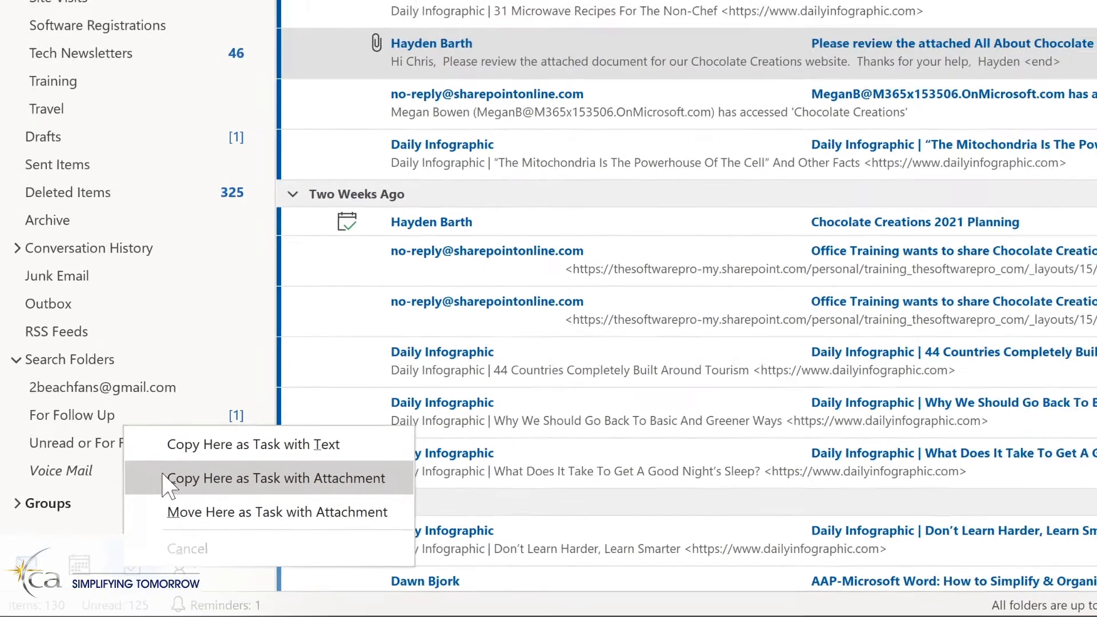
pyautogui.click(200, 451)
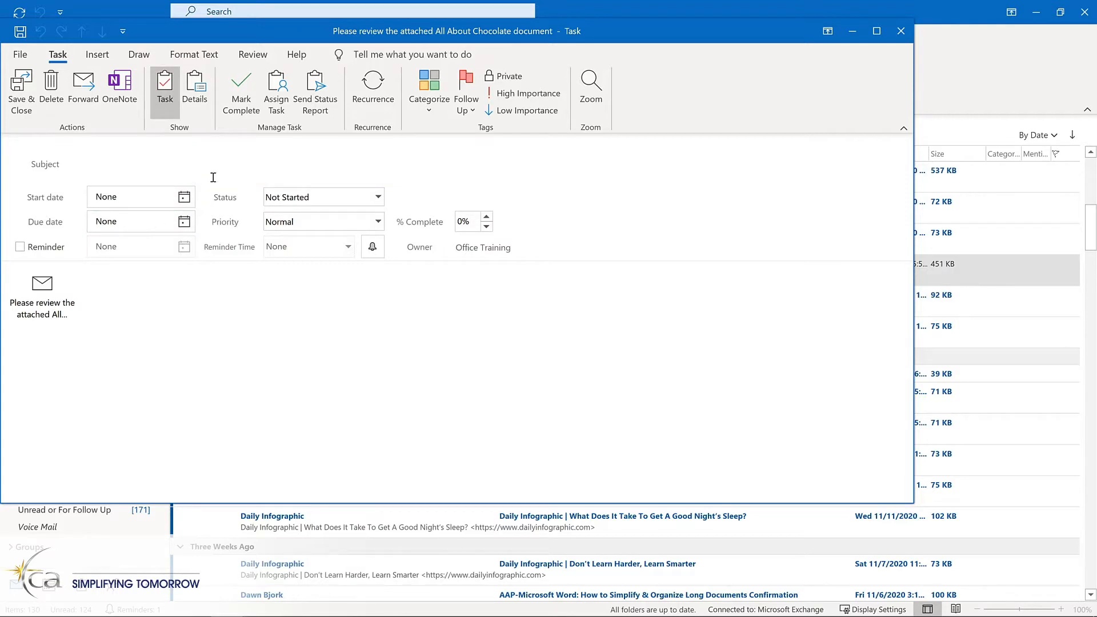
# Set the task's start date to Thursday, 12/3/2020 and turn on its reminder.
pyautogui.click(185, 196)
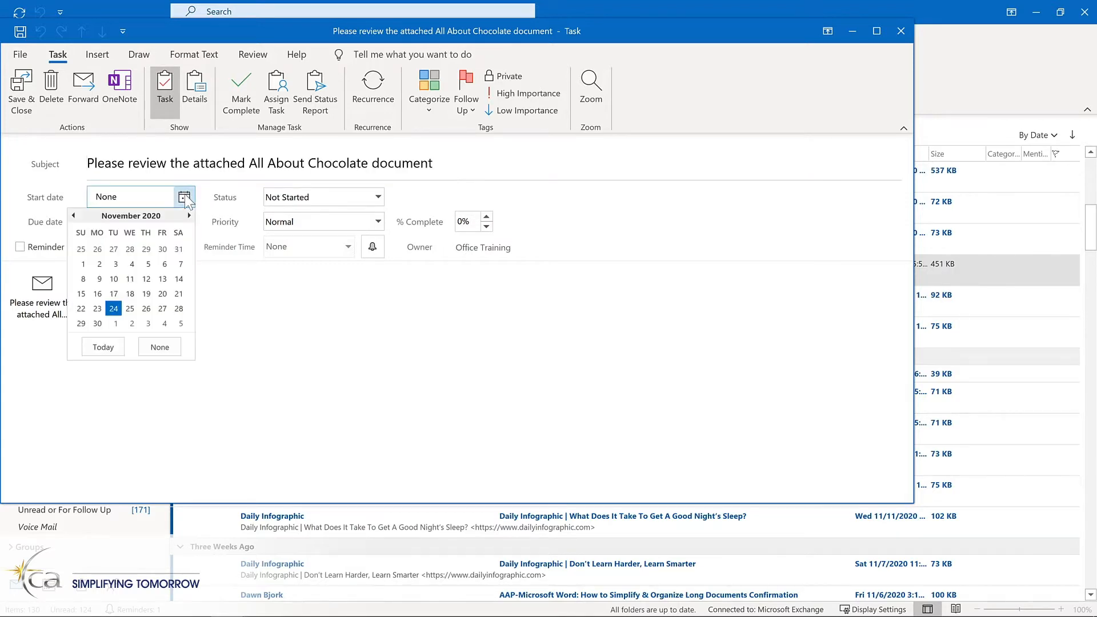
pyautogui.click(148, 323)
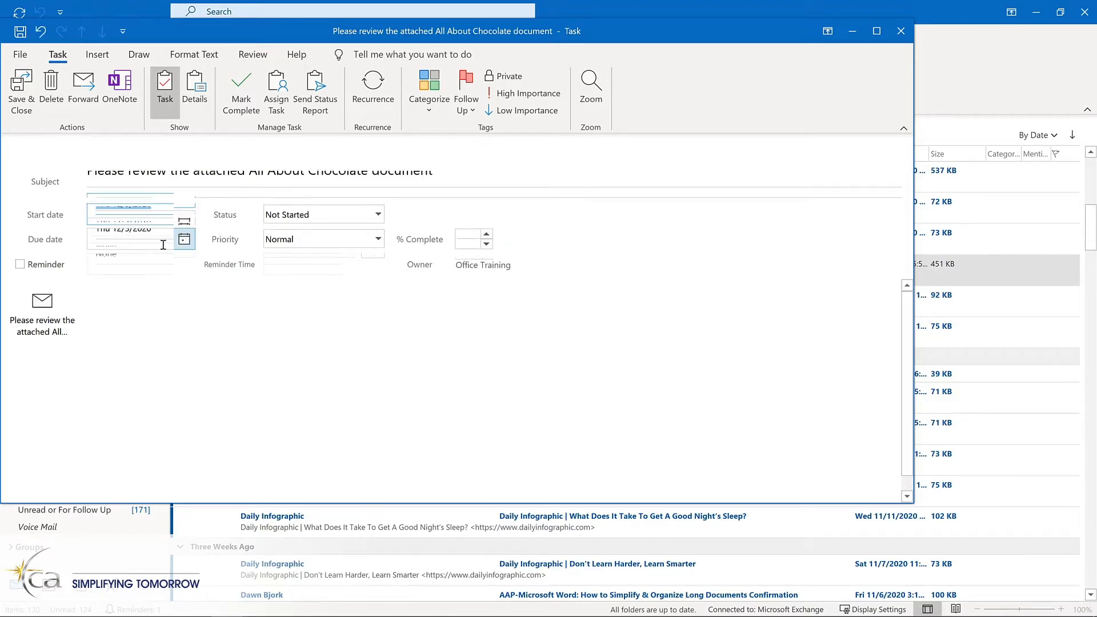
pyautogui.click(21, 265)
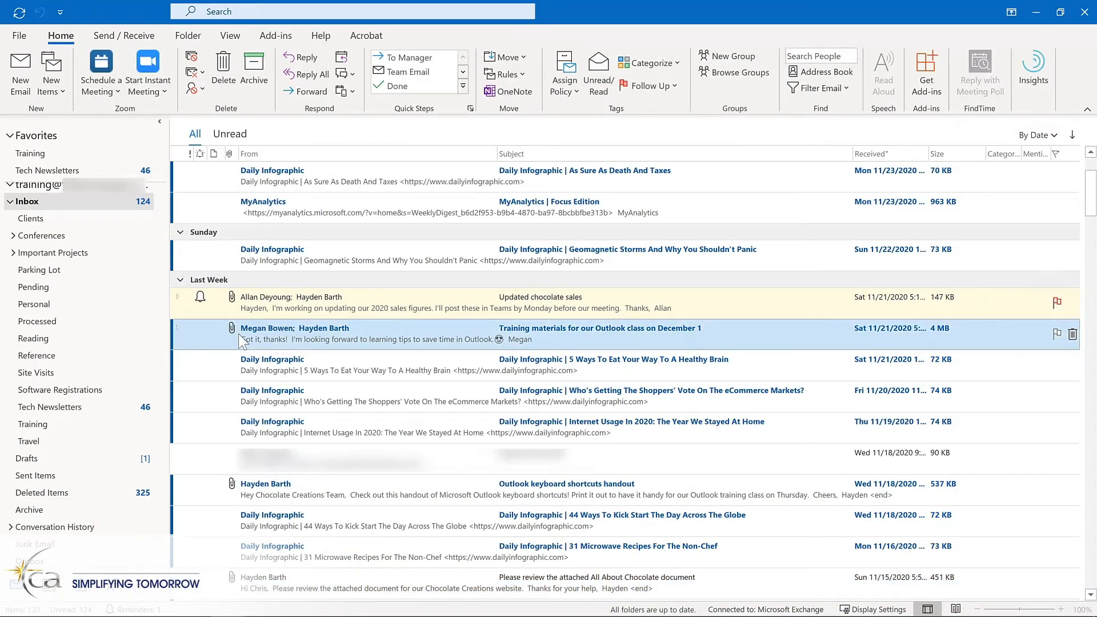
# Turn the "Training materials for our Outlook class" message into a meeting request "Review materials for Outlook training", 11/30/2020 11:00 AM–12:00 PM, location Virtual, and send it.
pyautogui.moveTo(228, 338); pyautogui.dragTo(55, 599)
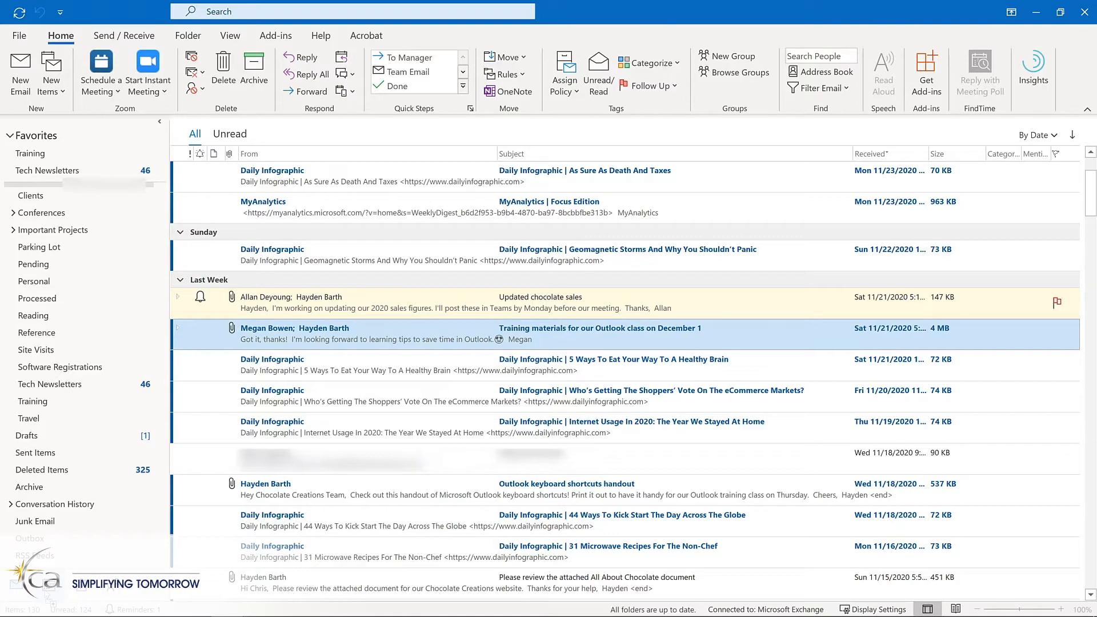
pyautogui.moveTo(55, 599); pyautogui.dragTo(58, 587)
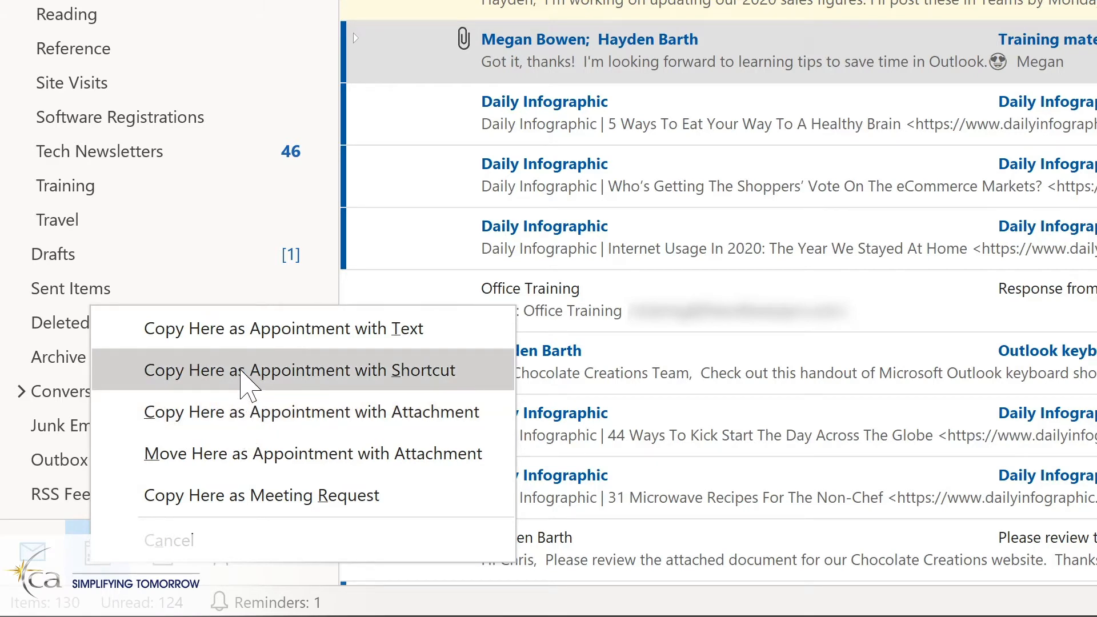
pyautogui.click(243, 372)
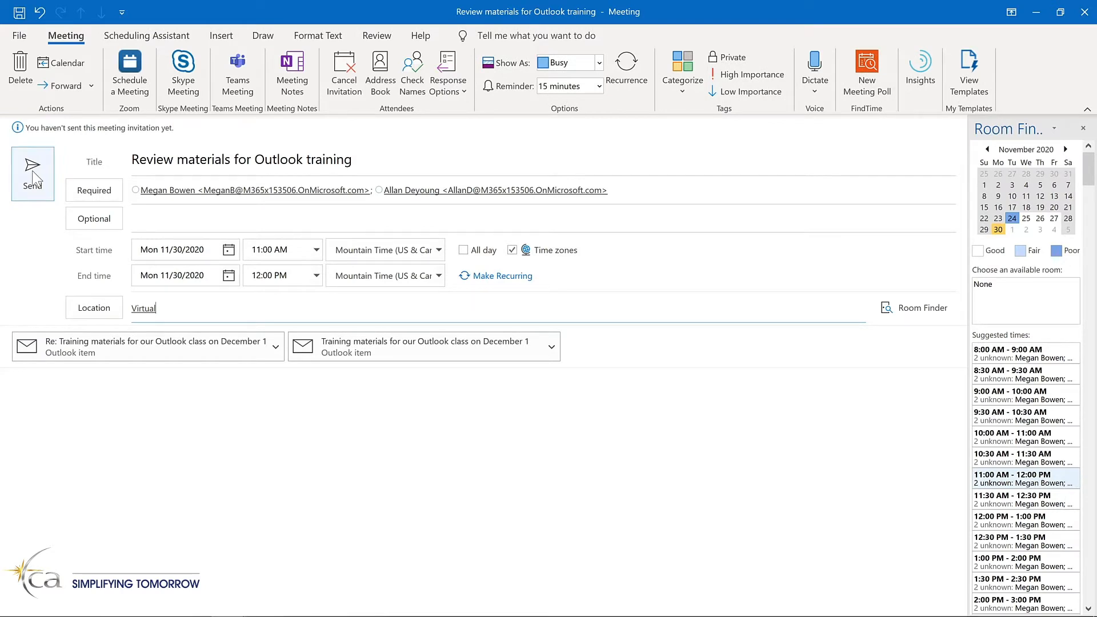
pyautogui.click(33, 177)
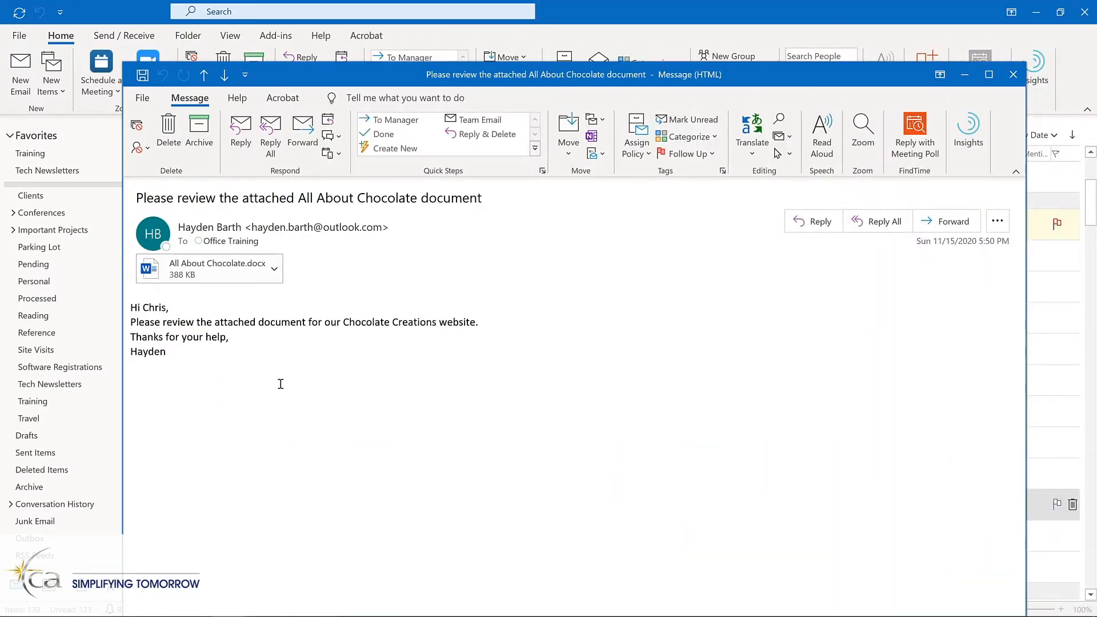
# Open the Outlook options from the "Please review the attached All About Chocolate document" message and review them.
pyautogui.click(142, 97)
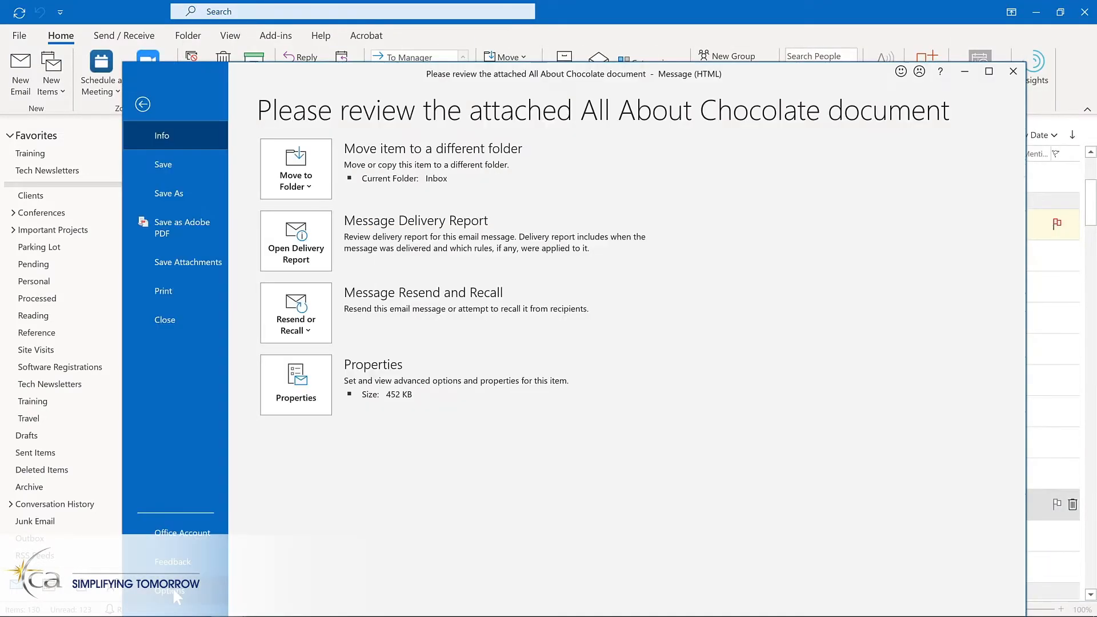
pyautogui.click(175, 592)
pyautogui.click(335, 290)
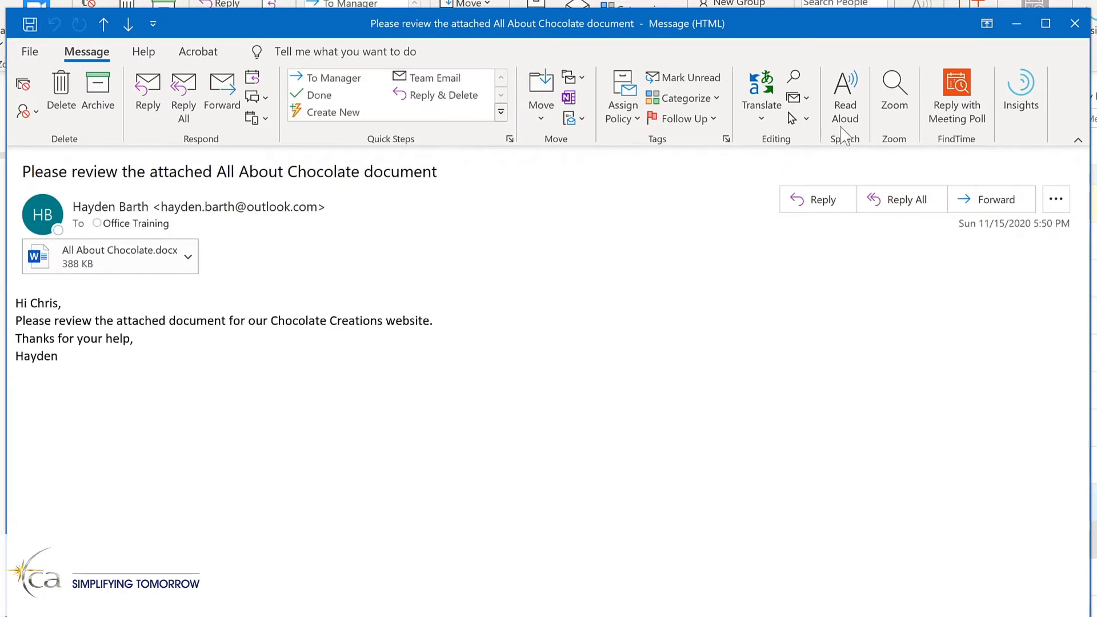
# Read the chocolate document message aloud, pause it, resume from the word "document" in the body and pause again.
pyautogui.click(845, 97)
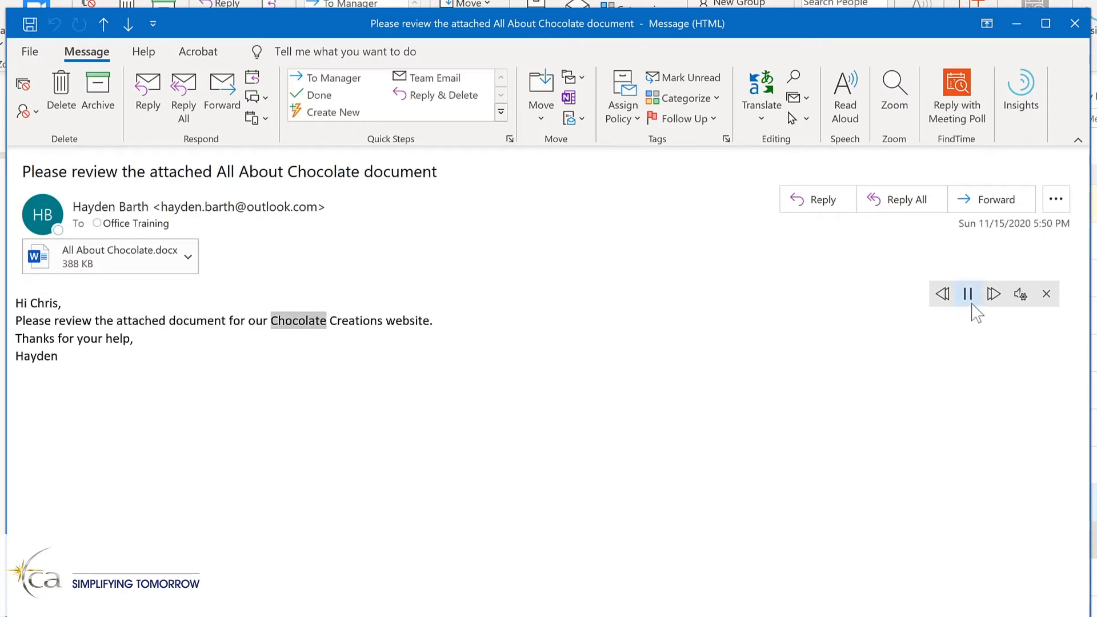
pyautogui.click(969, 294)
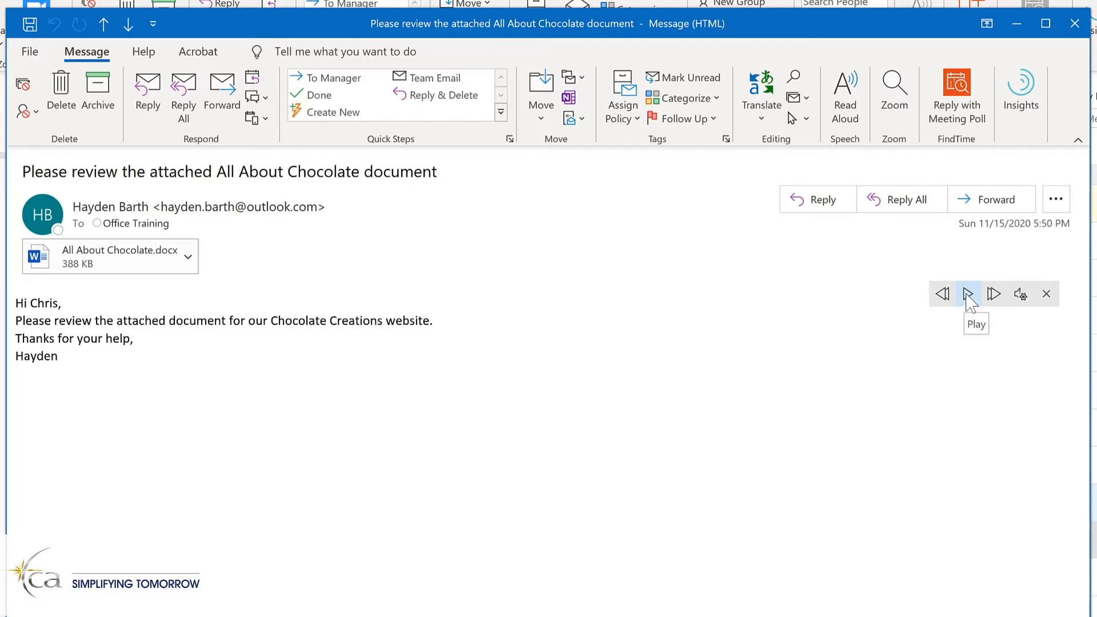
pyautogui.click(192, 320)
pyautogui.click(968, 294)
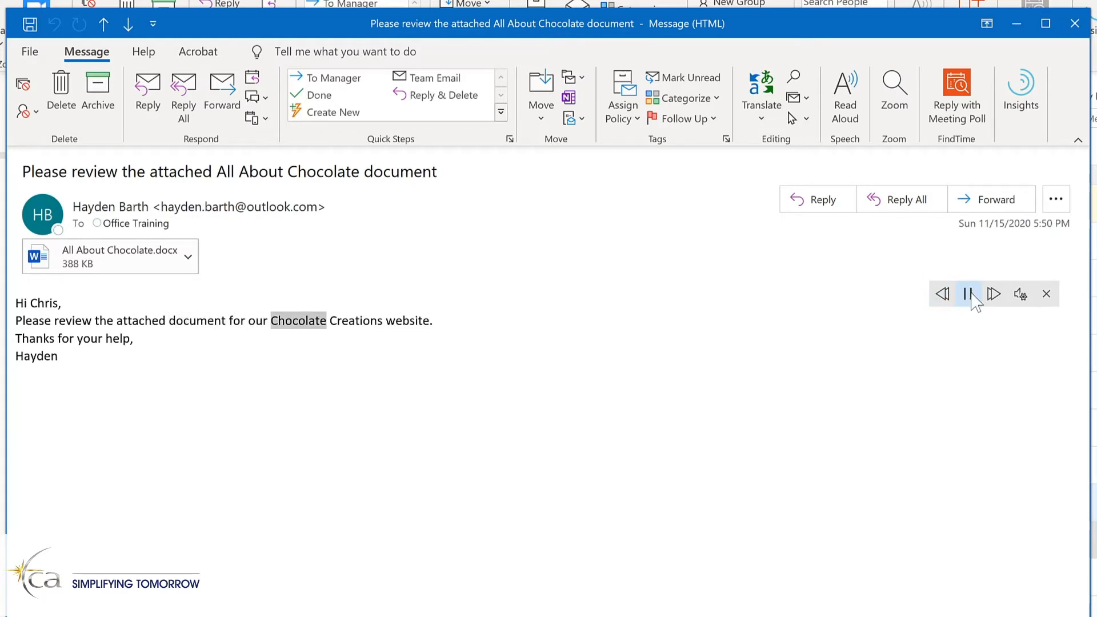
pyautogui.click(970, 294)
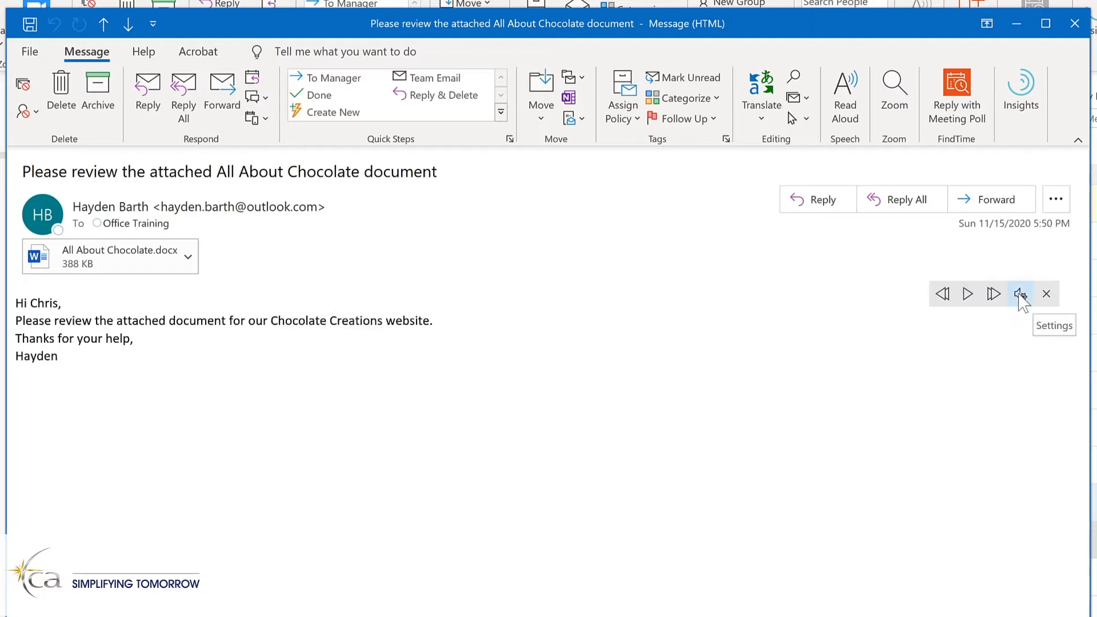
# Increase the Read Aloud reading speed slightly, select the Microsoft Mark voice and play the message.
pyautogui.click(1020, 298)
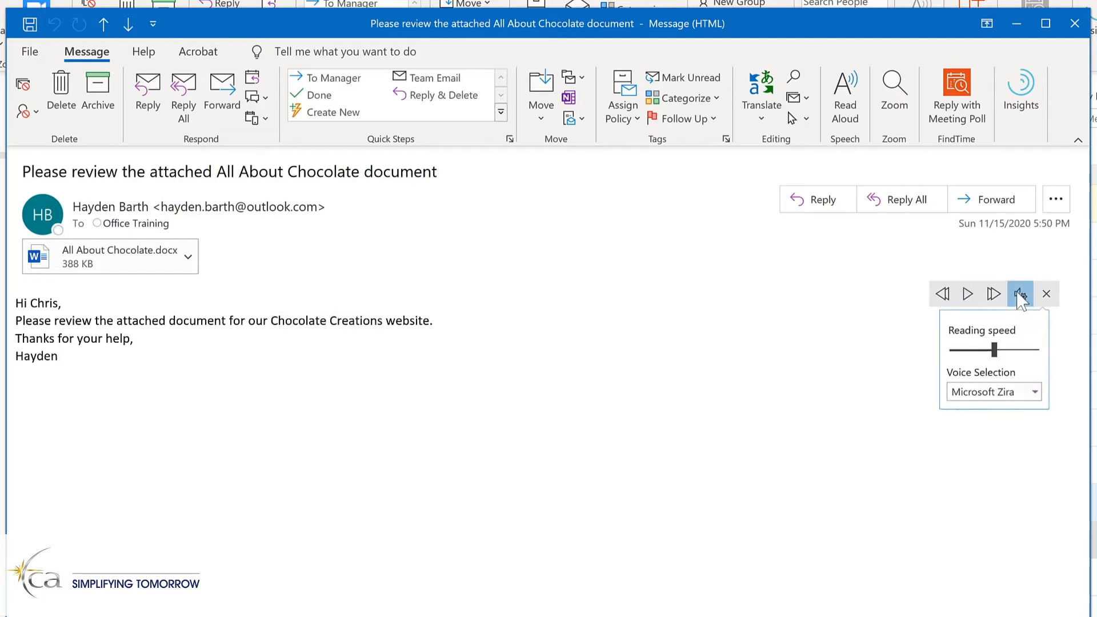
pyautogui.moveTo(997, 352); pyautogui.dragTo(1006, 352)
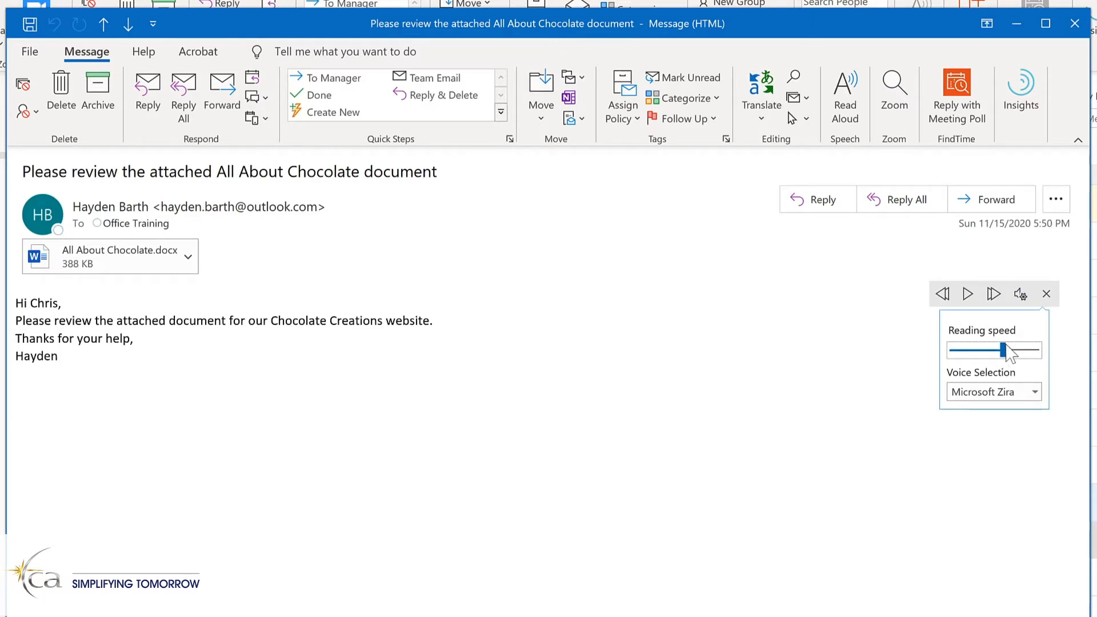
pyautogui.click(1036, 393)
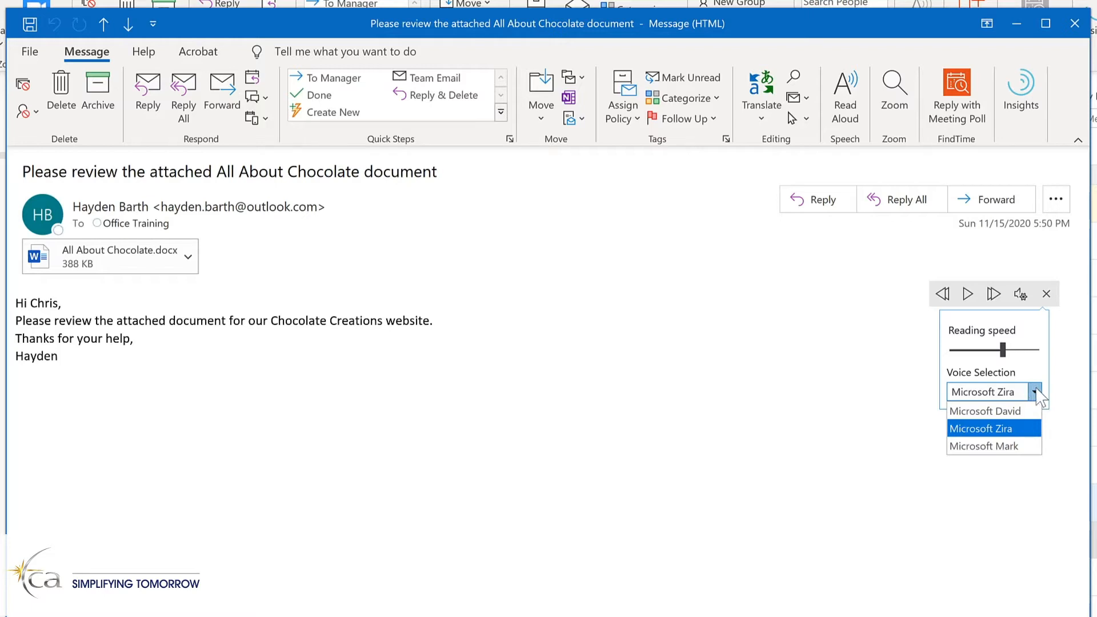
pyautogui.click(1021, 447)
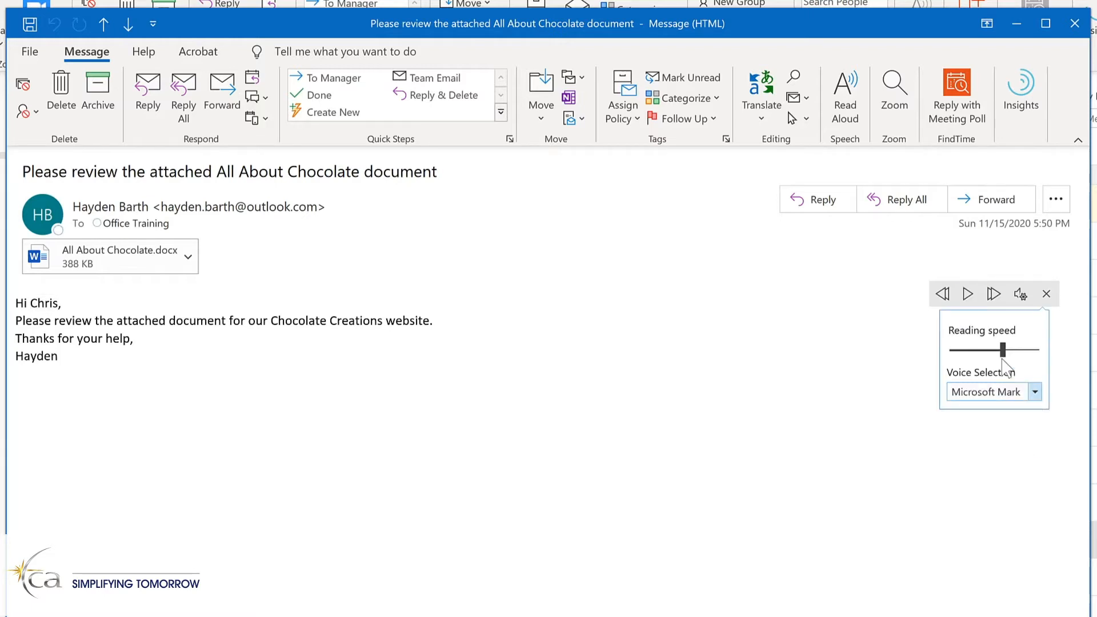
pyautogui.click(968, 294)
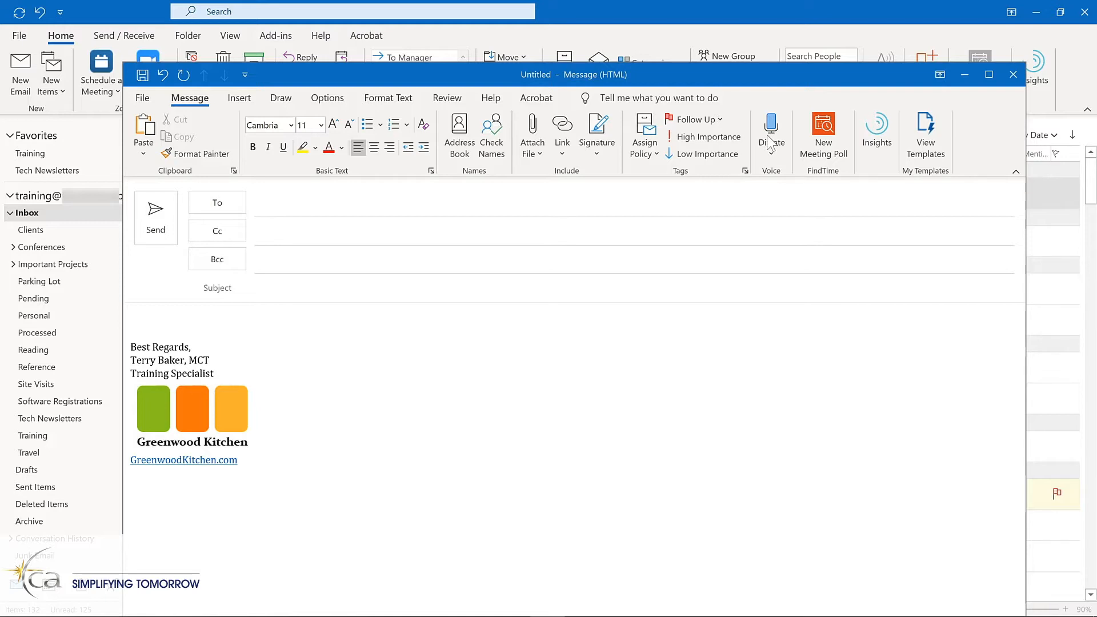
# Turn on dictation in the new blank message and place the insertion point in the body above the signature.
pyautogui.click(772, 143)
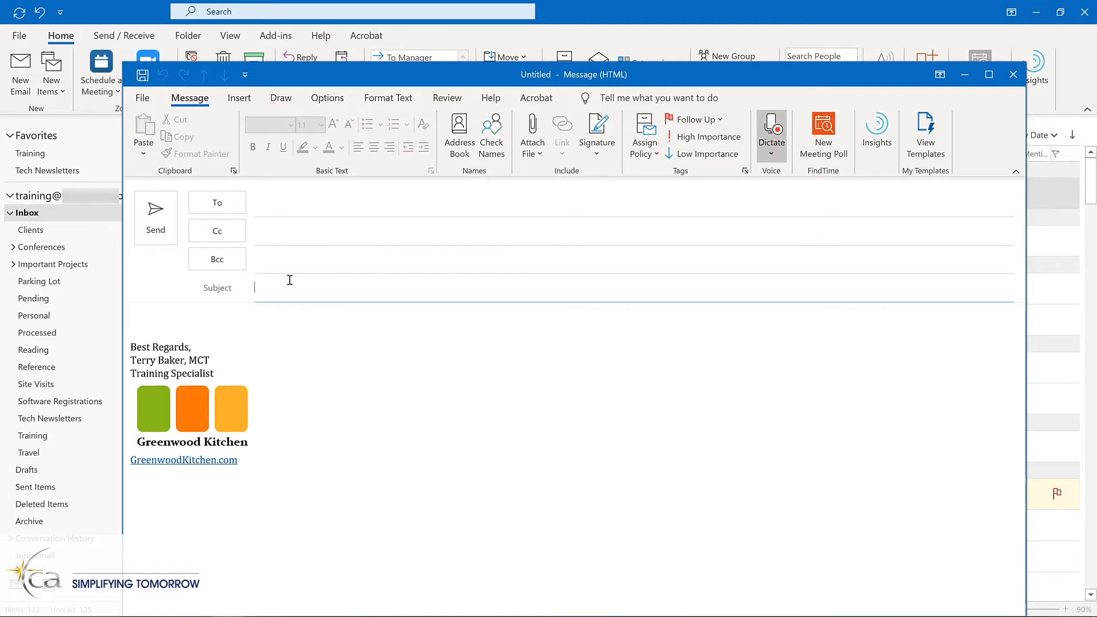
pyautogui.click(224, 323)
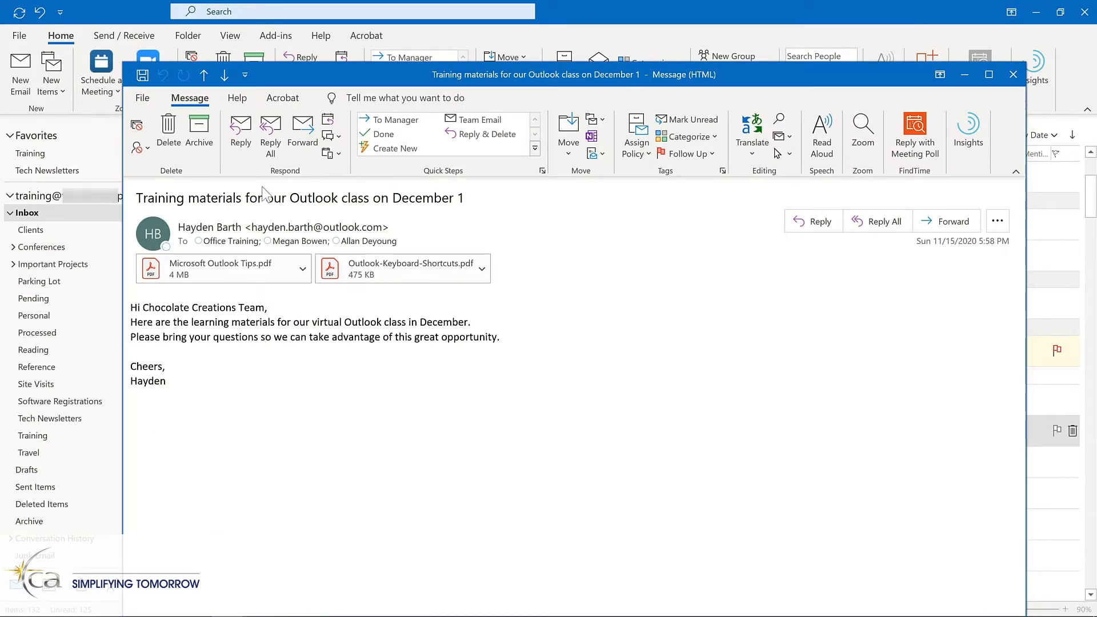
# Reply to all recipients of the training materials message: "Thanks so much! I'm looking forward to working together to learn how to be more productive with Outlook.".
pyautogui.click(272, 138)
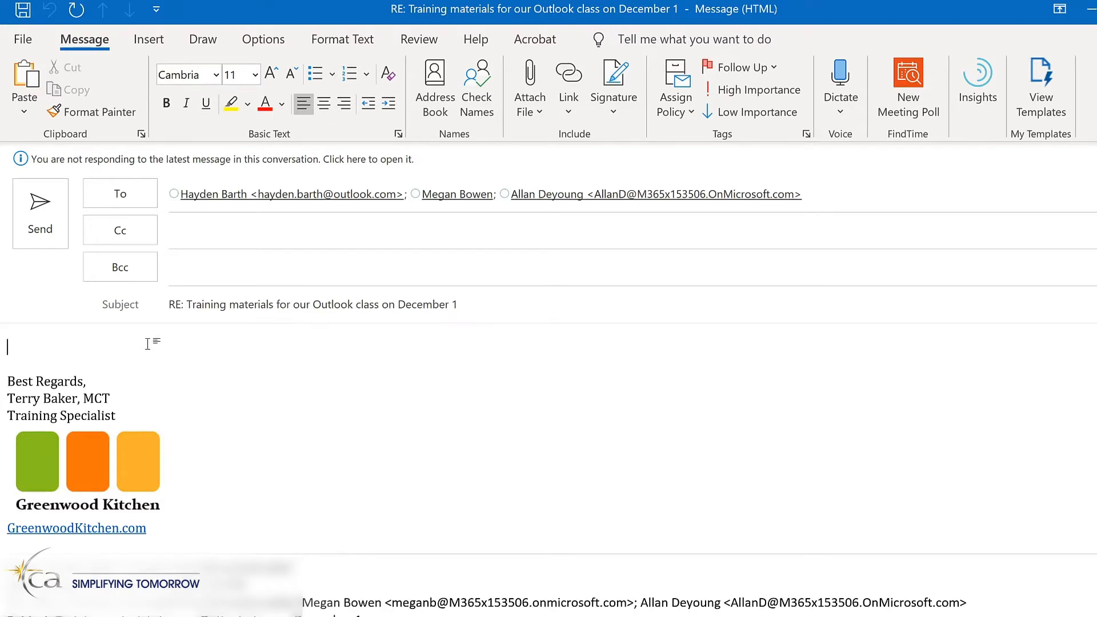
pyautogui.write("Thanks so much! I'm looking forward to working together to learn how to be more productive with Outlook.")
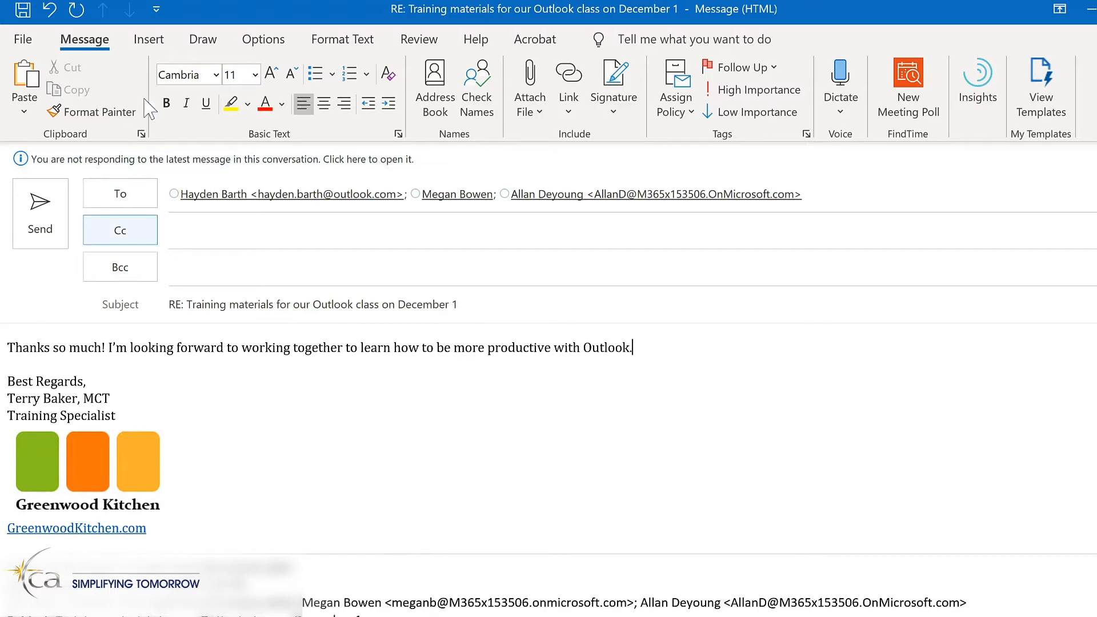
# Delay the reply's delivery until 11/30/2020 at 7:00 AM and send it.
pyautogui.click(271, 44)
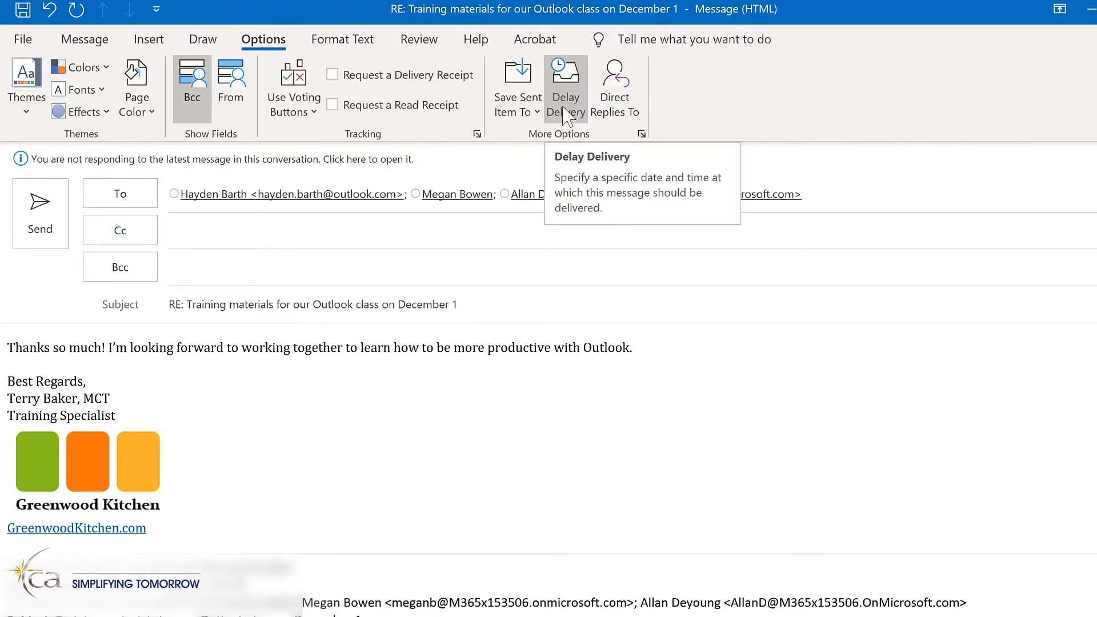
pyautogui.click(564, 109)
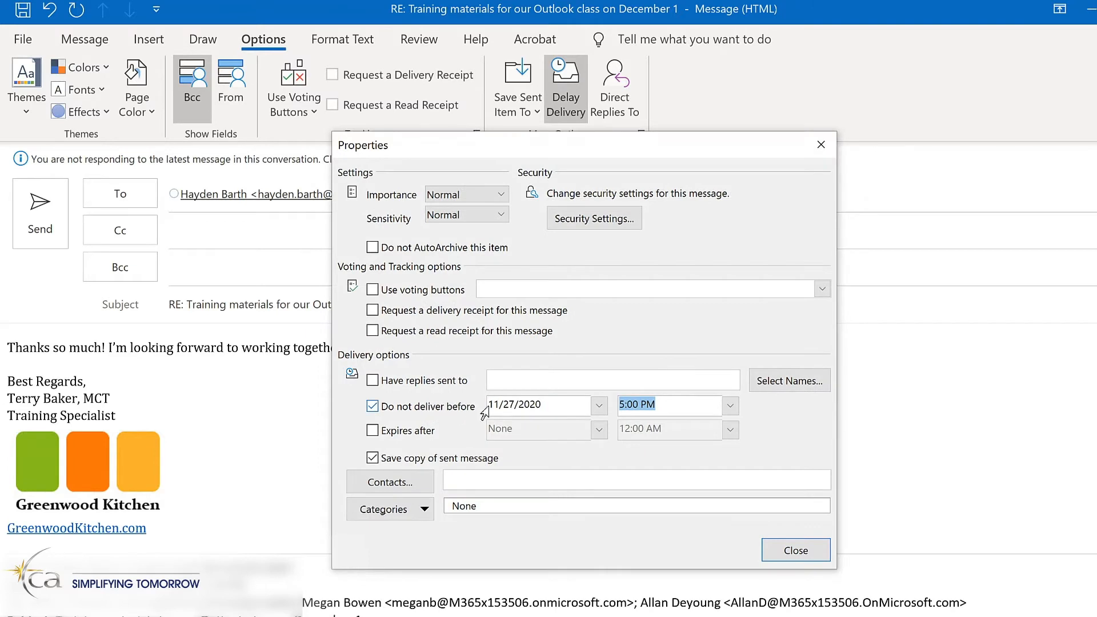
pyautogui.click(599, 404)
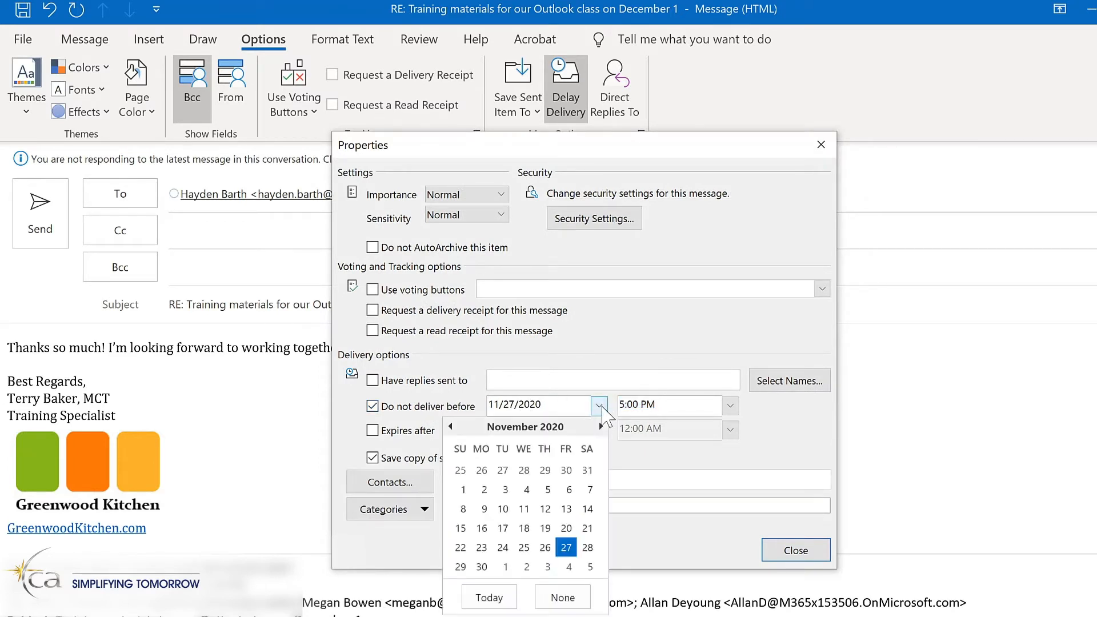
pyautogui.click(483, 567)
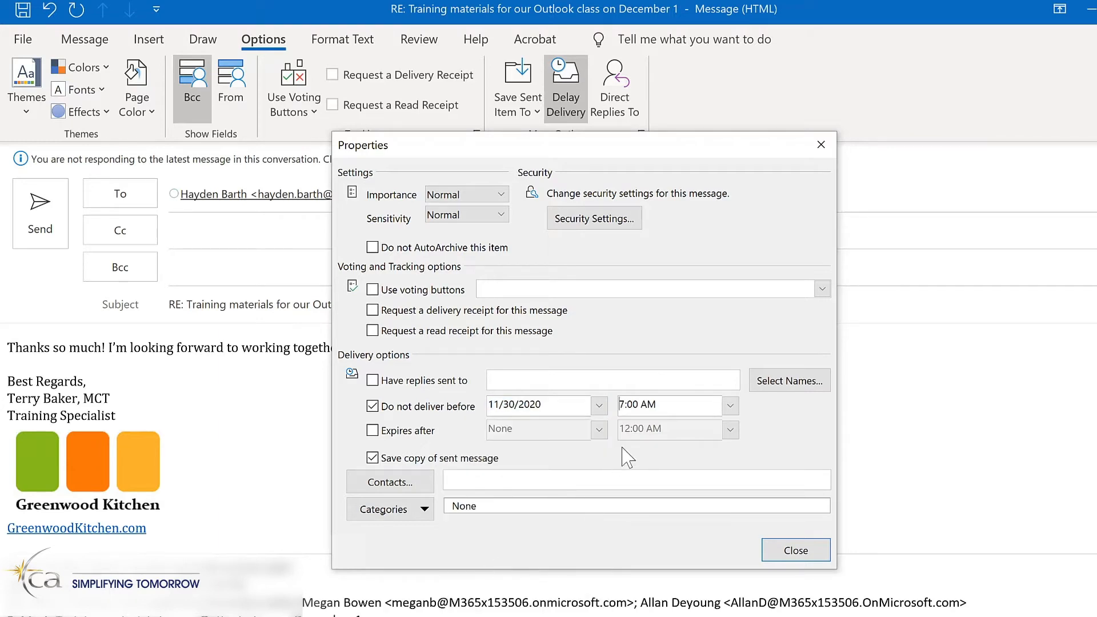
pyautogui.click(803, 554)
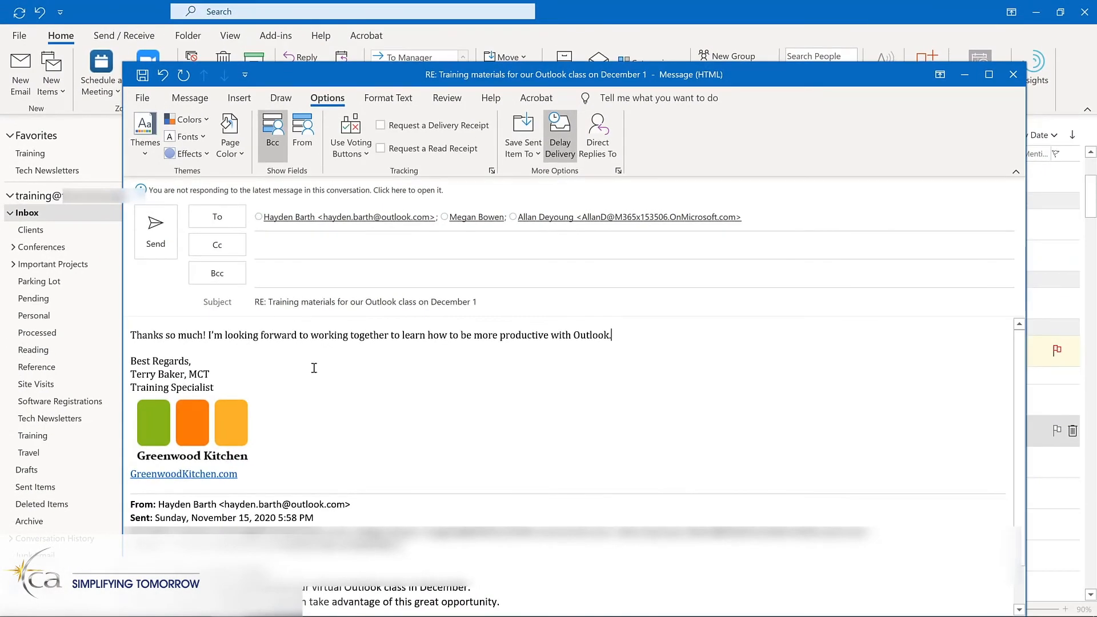
pyautogui.hotkey('ctrl', 'Return')
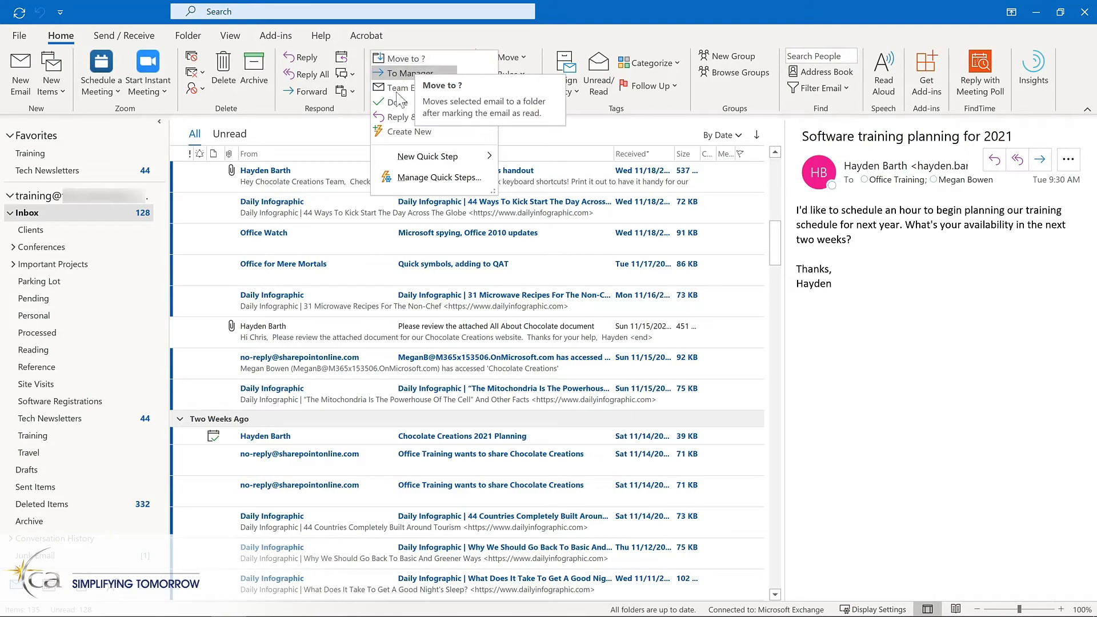
# Create a custom Quick Step named "Tech Newsletters" with an action that moves messages to the Tech Newsletters folder.
pyautogui.click(386, 132)
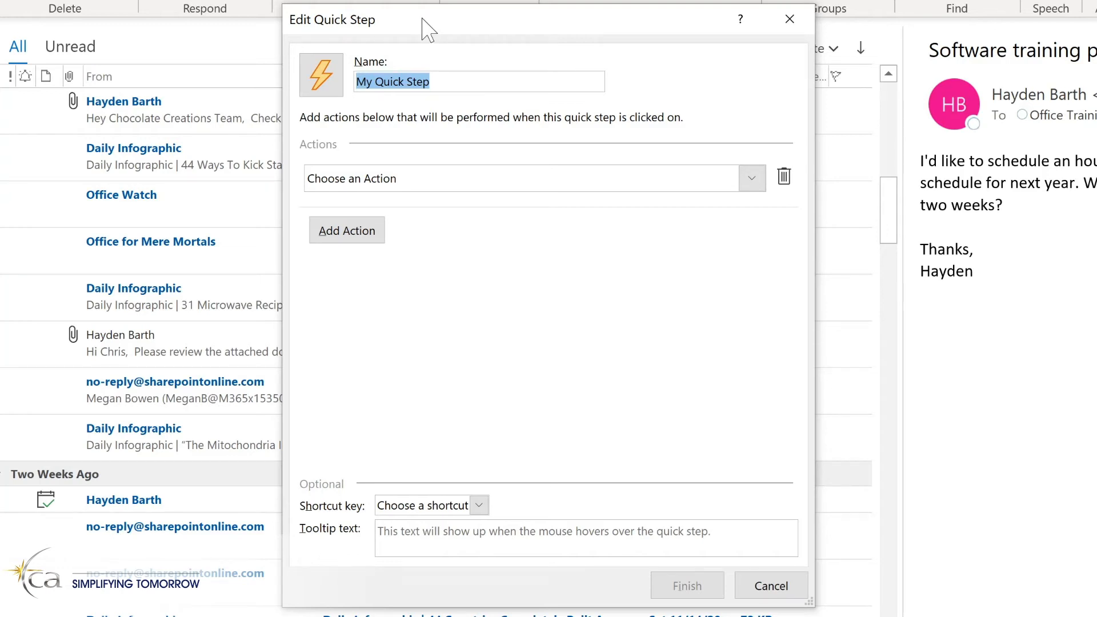
pyautogui.write('Tech Newsletters')
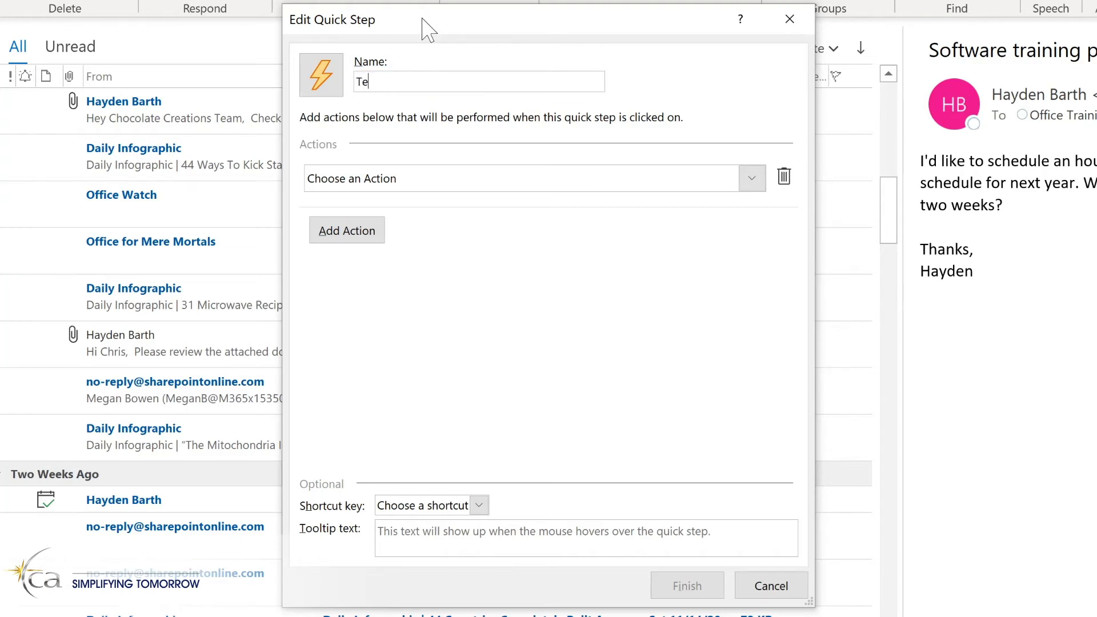
pyautogui.click(750, 181)
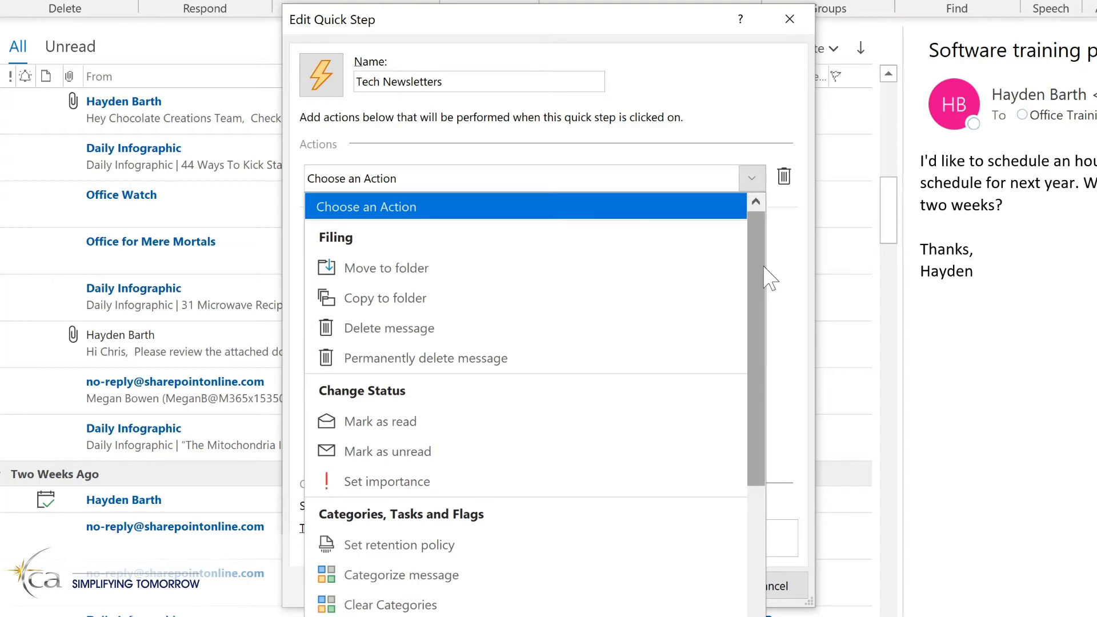
pyautogui.moveTo(758, 271); pyautogui.dragTo(754, 436)
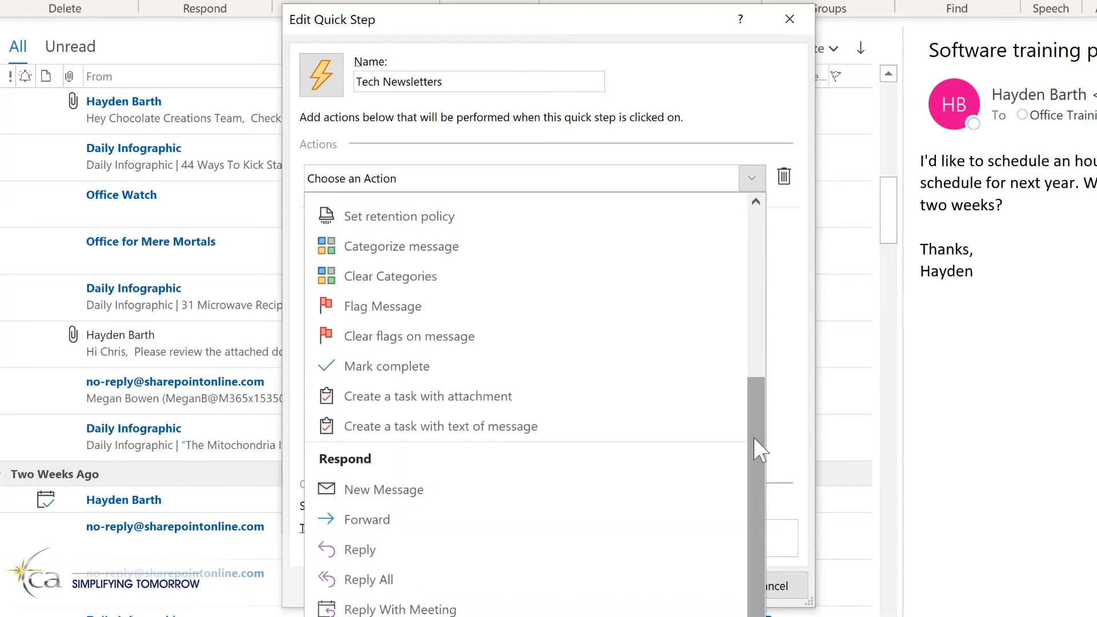
pyautogui.moveTo(753, 437); pyautogui.dragTo(749, 534)
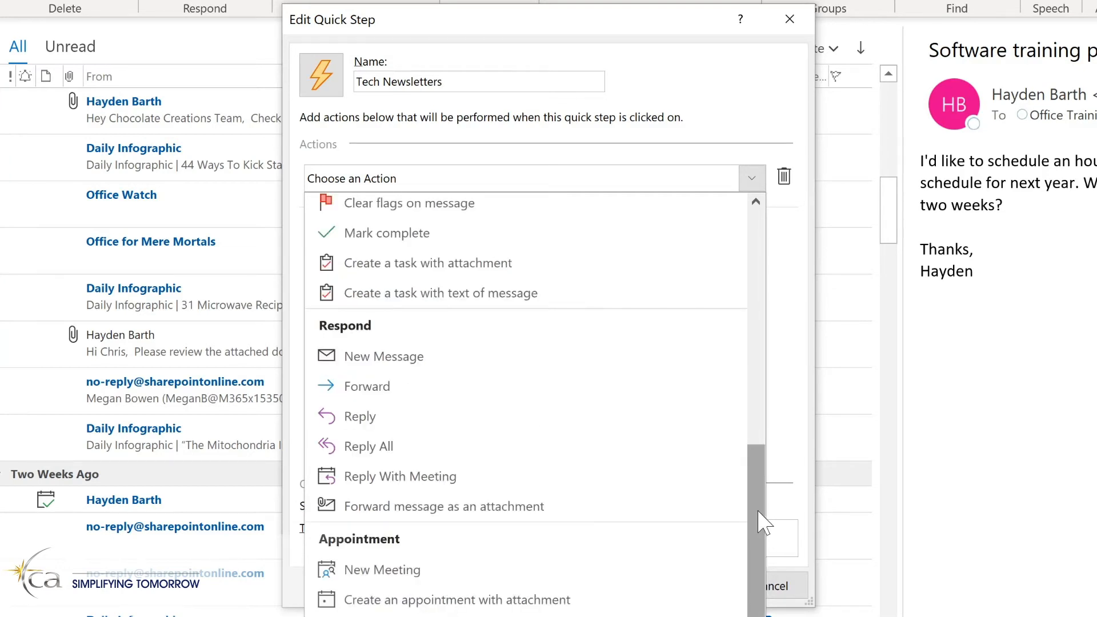
pyautogui.moveTo(758, 511); pyautogui.dragTo(752, 251)
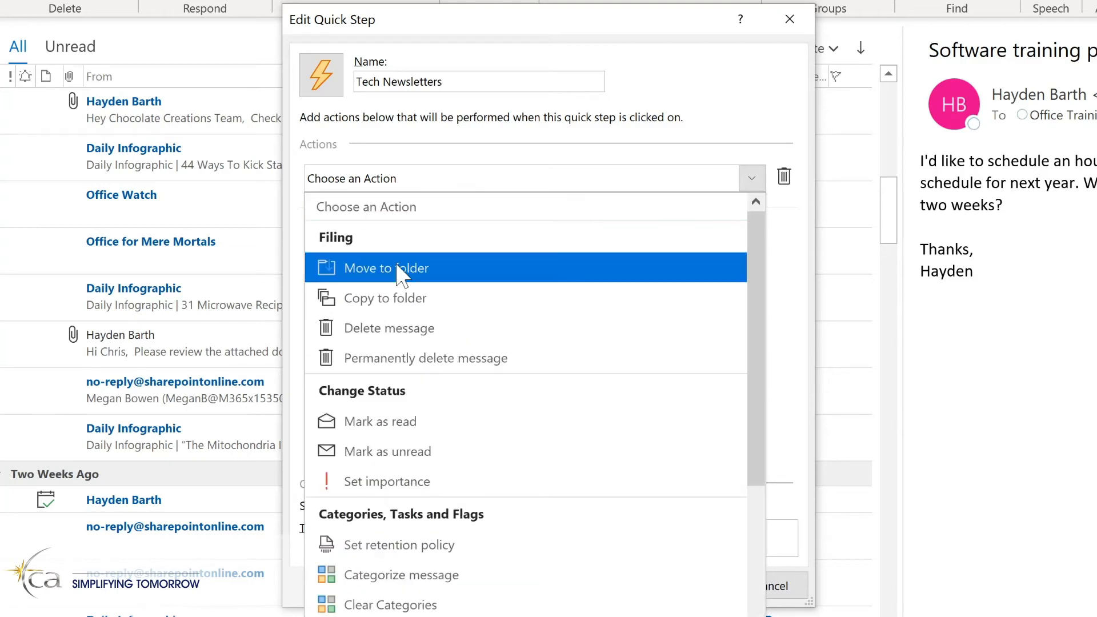
pyautogui.click(396, 265)
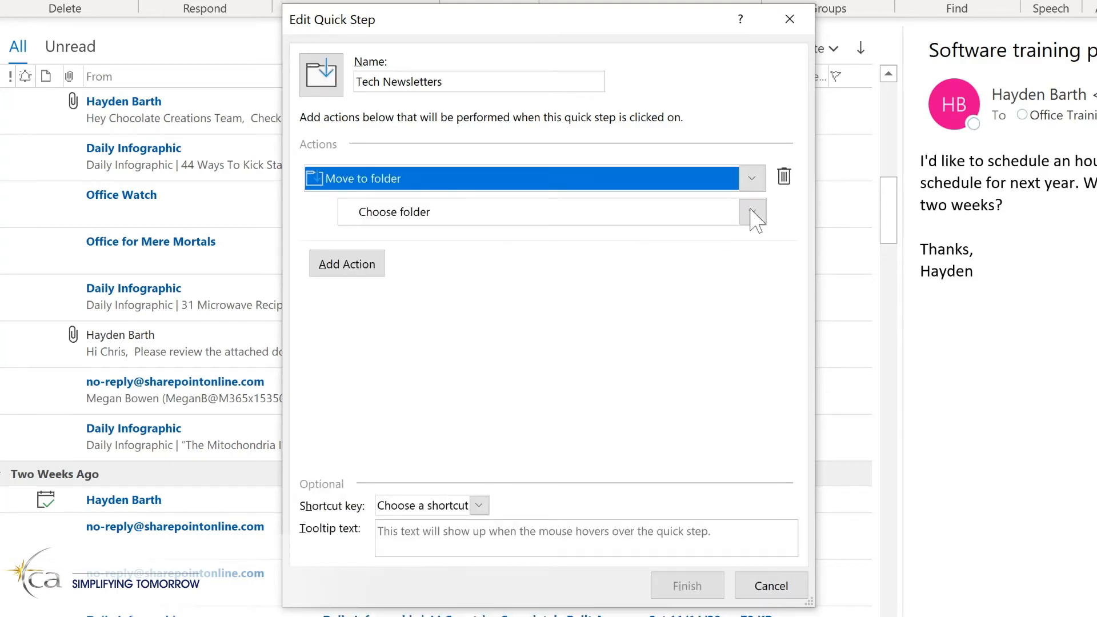
pyautogui.click(752, 213)
pyautogui.click(752, 214)
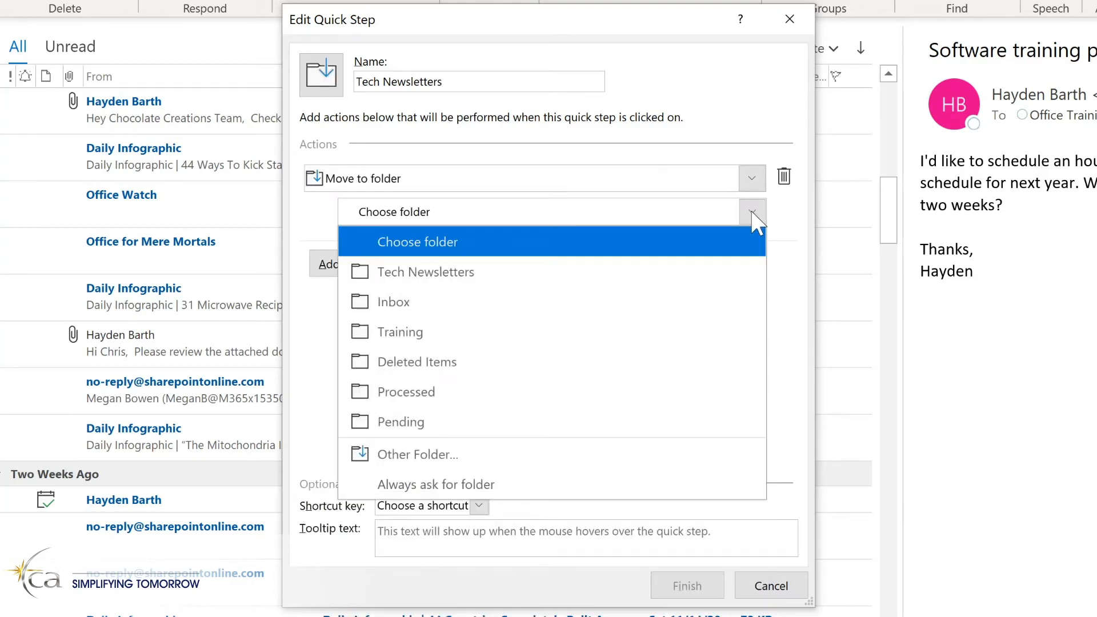
pyautogui.click(492, 273)
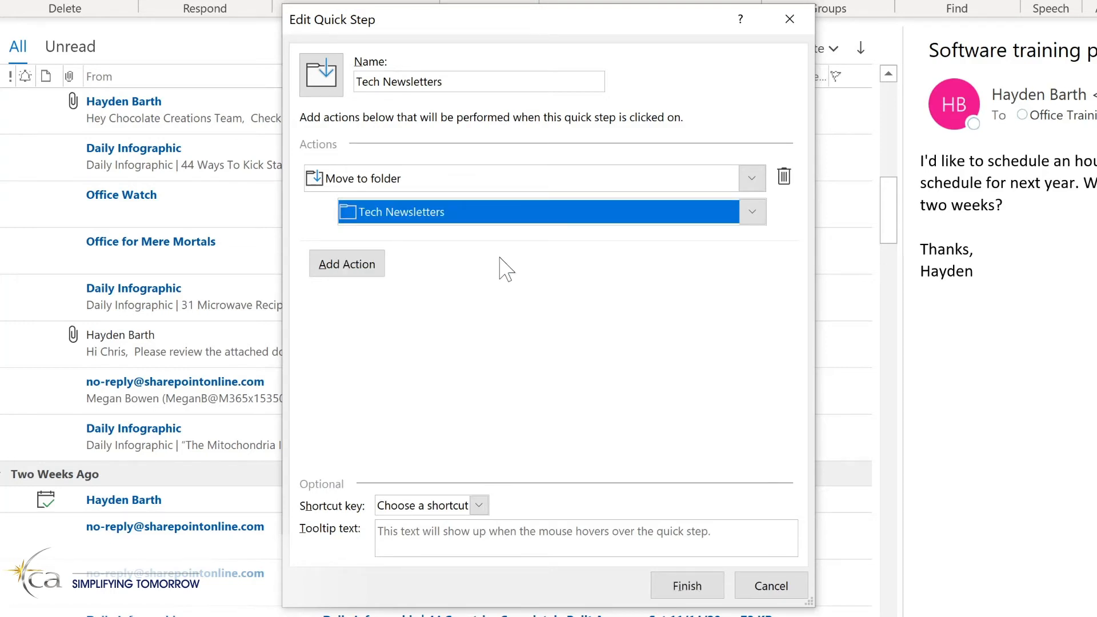
# Add a second action to the Quick Step that marks the message as read.
pyautogui.click(346, 271)
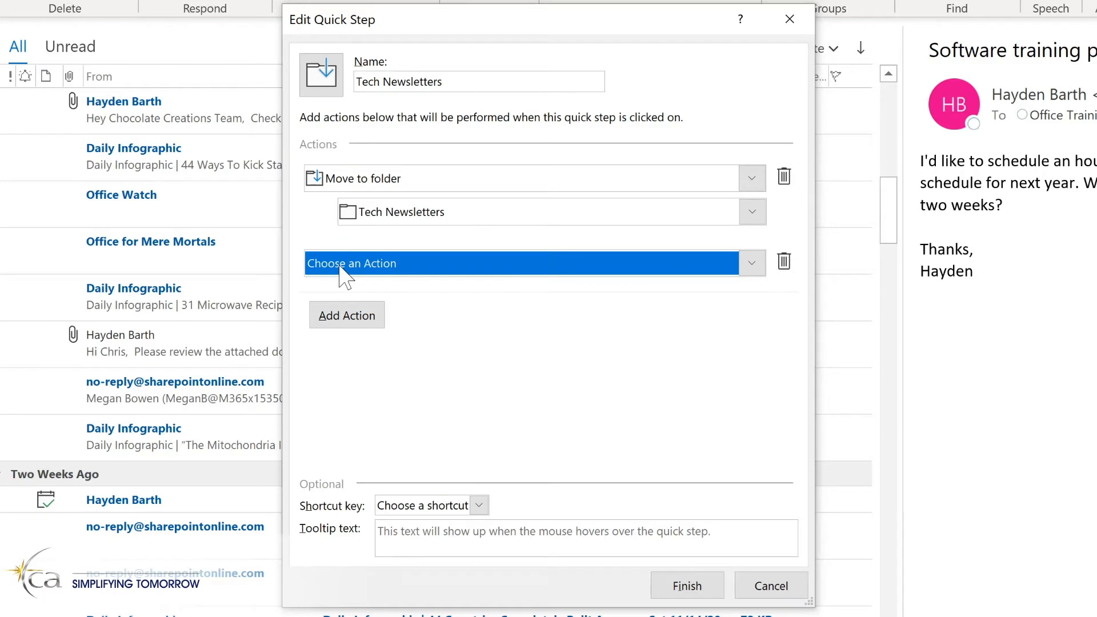
pyautogui.click(380, 265)
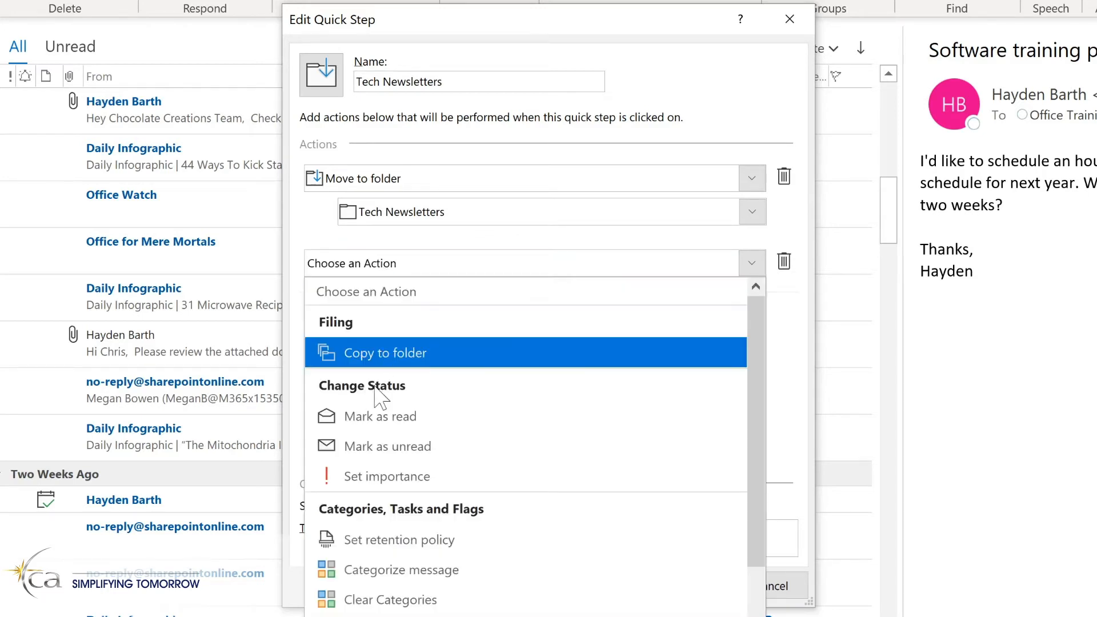
pyautogui.click(383, 422)
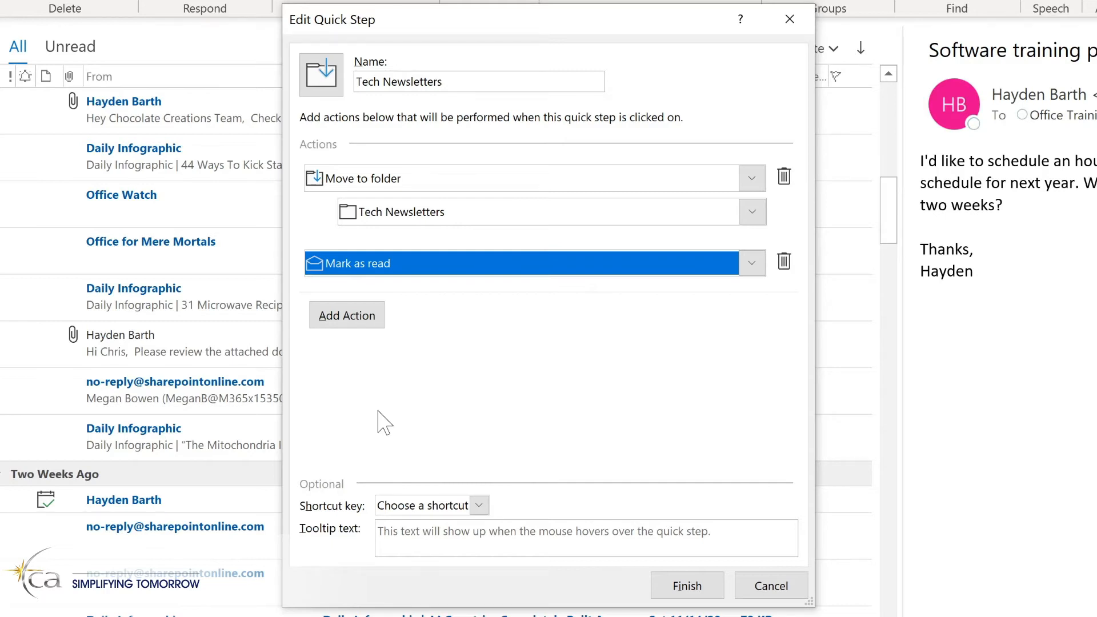
# Assign the CTRL+SHIFT+1 shortcut and the tooltip text "Move to Tech Newsletter folder" to the Quick Step and save it.
pyautogui.click(478, 506)
pyautogui.click(426, 549)
pyautogui.click(515, 537)
pyautogui.write('Move to Tech Newsletter folder')
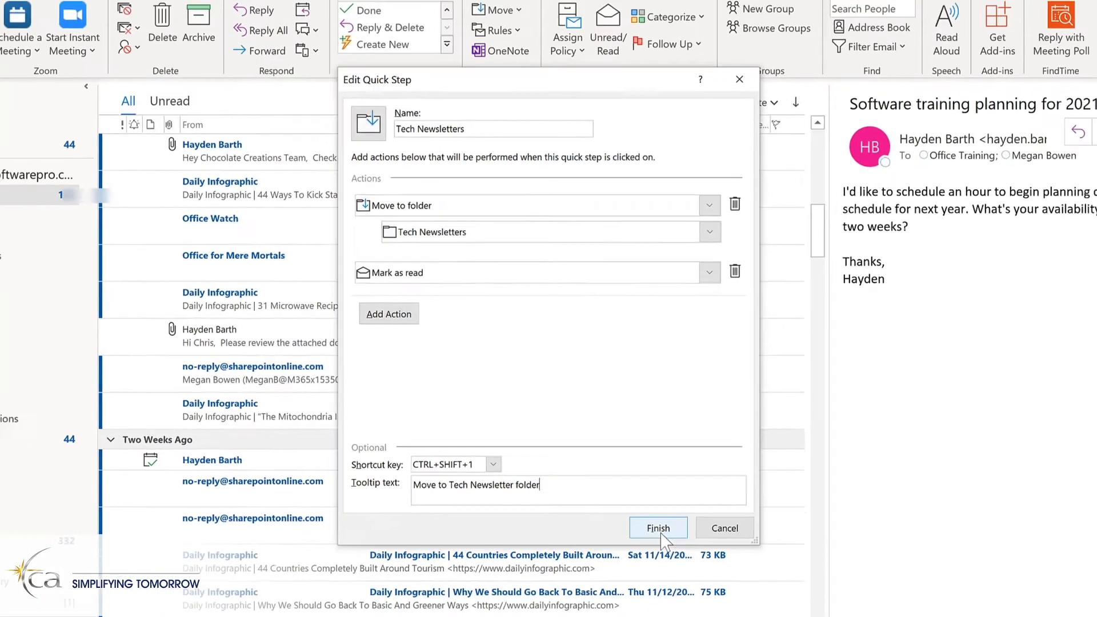
pyautogui.click(660, 530)
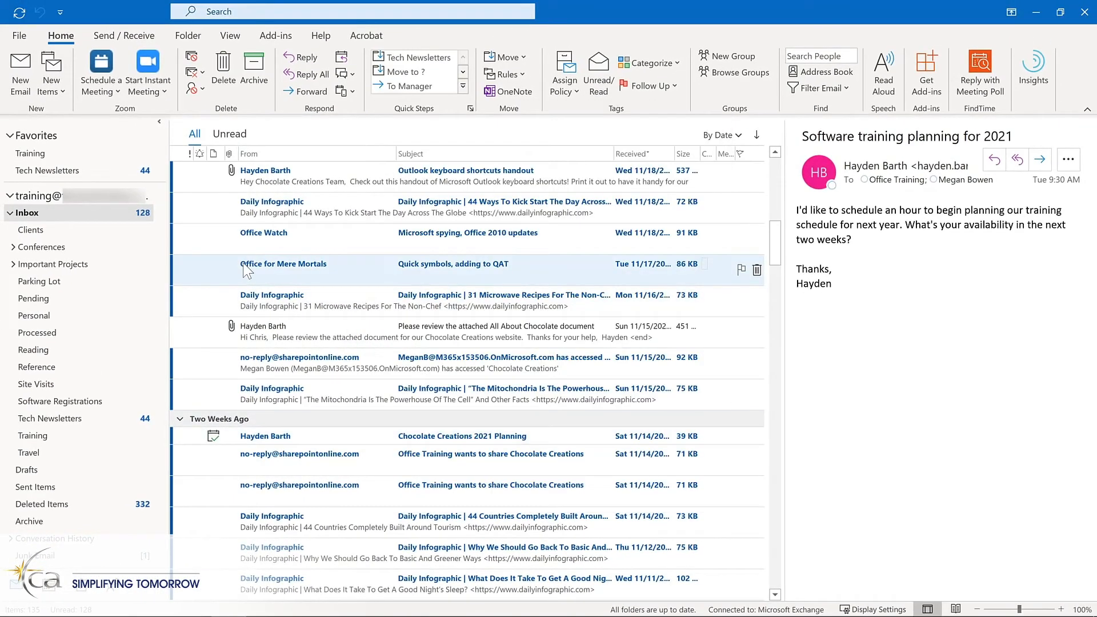
# Run the Tech Newsletters Quick Step on the Office Watch and Office for Mere Mortals messages, and view the Tech Newsletters folder.
pyautogui.click(265, 237)
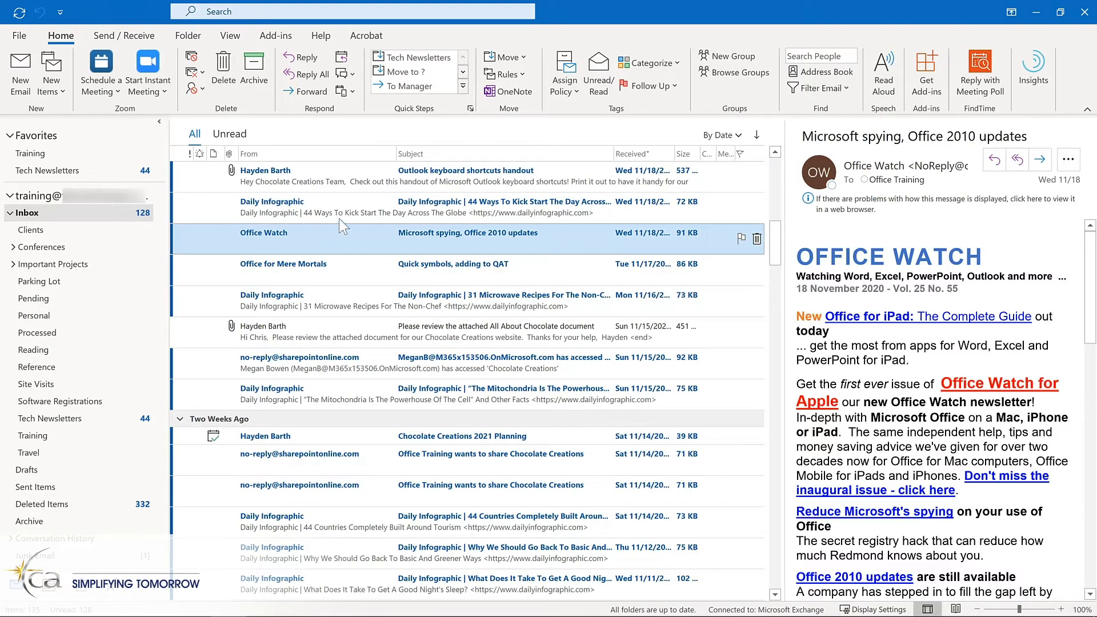
pyautogui.click(434, 57)
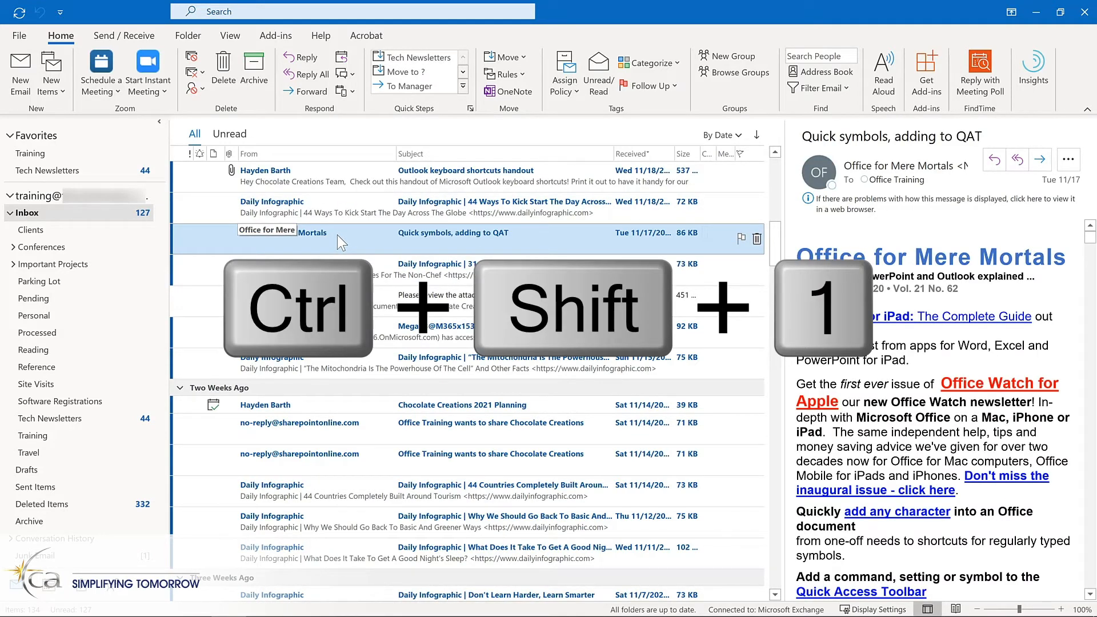
pyautogui.hotkey('ctrl', 'shift', '1')
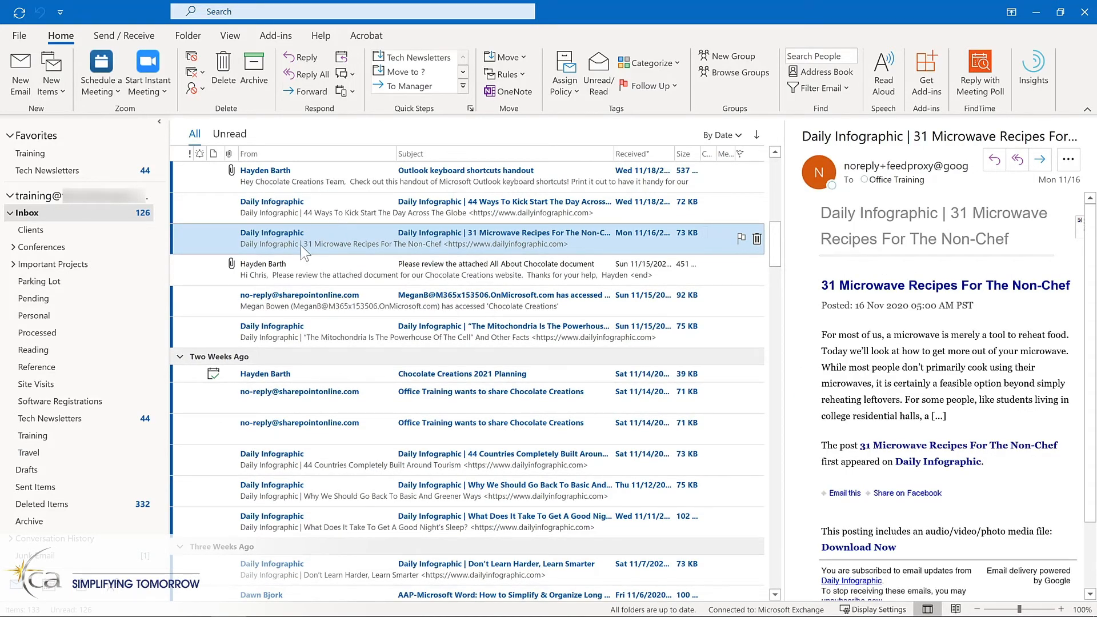
pyautogui.click(92, 420)
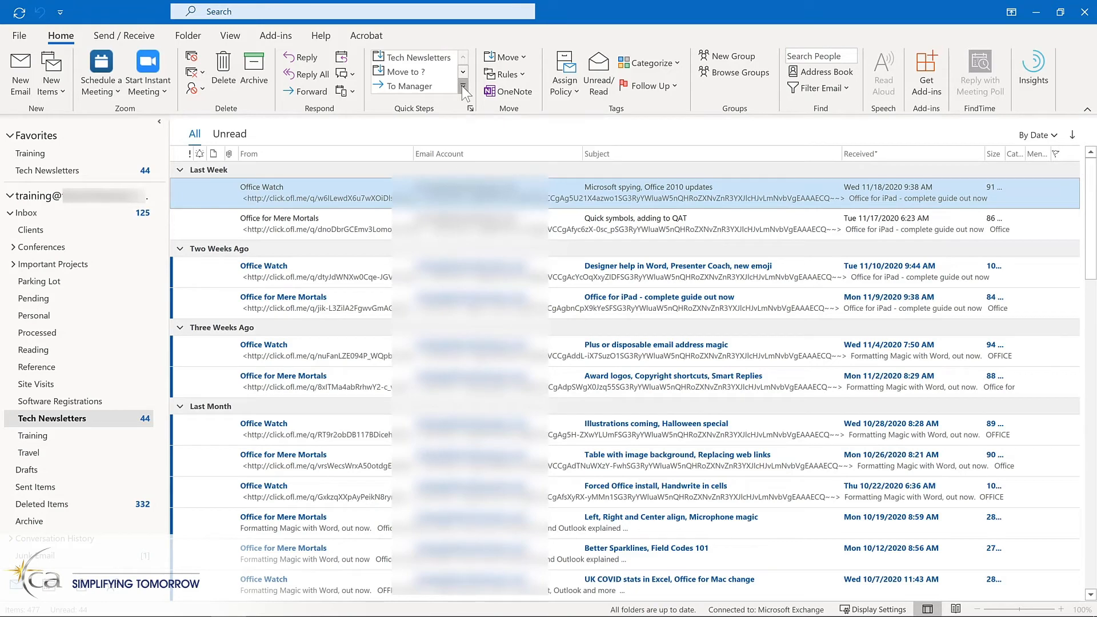
# Open the management dialog for the existing Quick Steps.
pyautogui.click(462, 86)
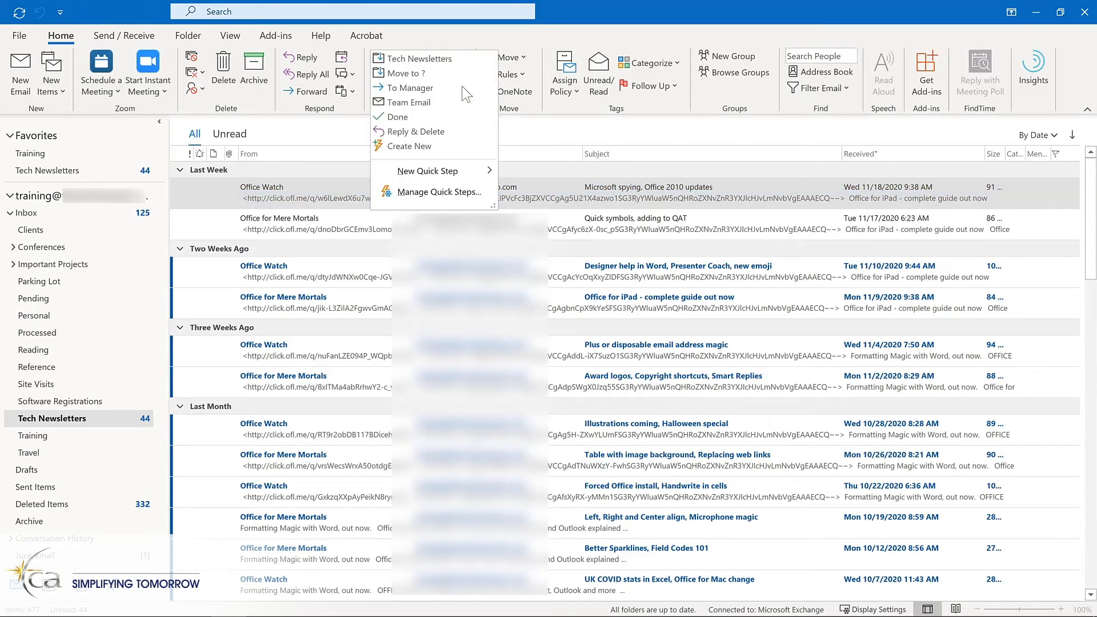
pyautogui.click(422, 193)
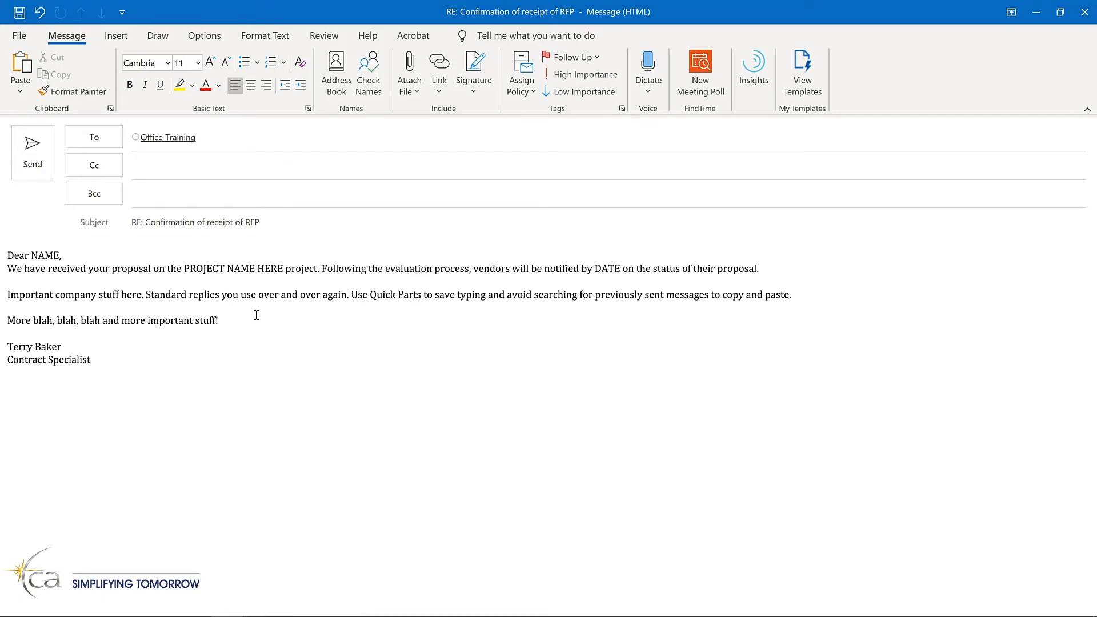
# Save the entire body of the RFP confirmation reply as a Quick Part, naming the building block "Proposal response".
pyautogui.hotkey('ctrl', 'a')
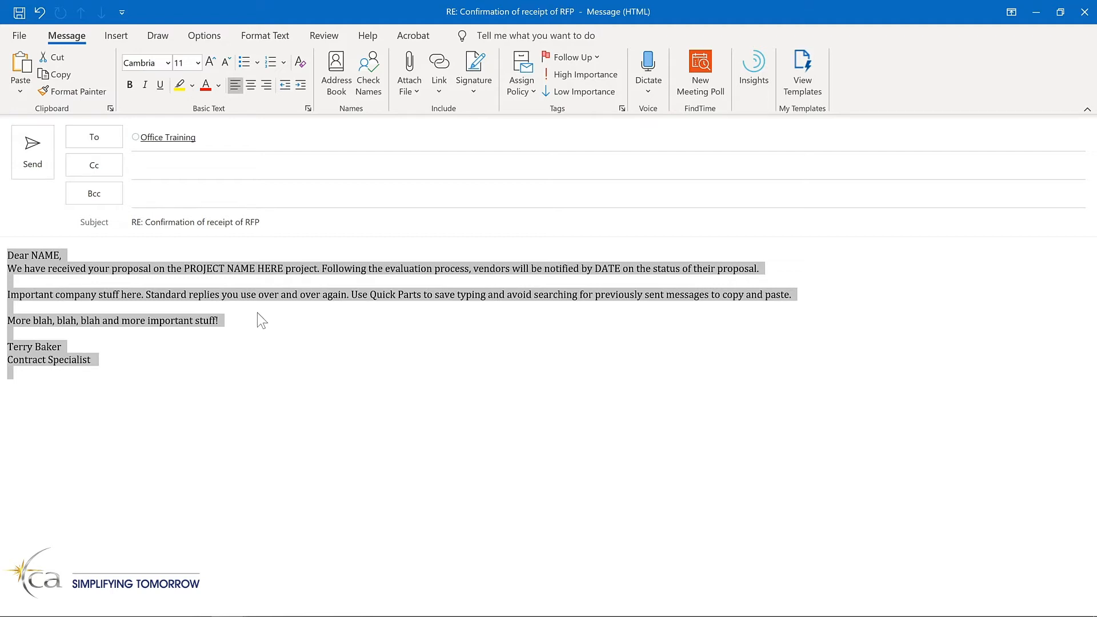
pyautogui.click(106, 36)
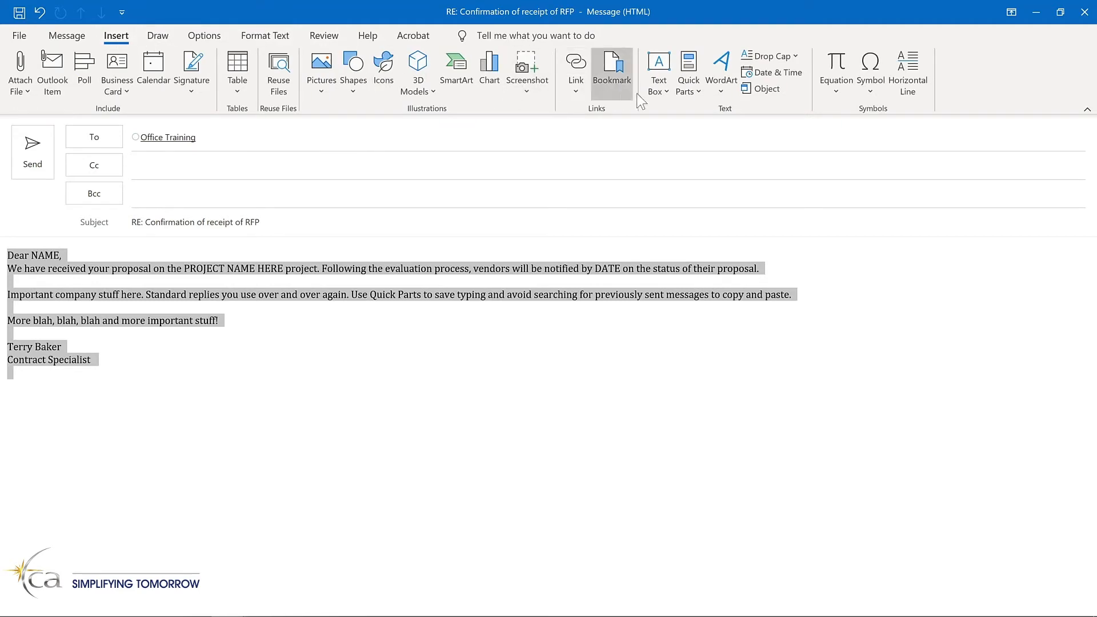
pyautogui.click(699, 95)
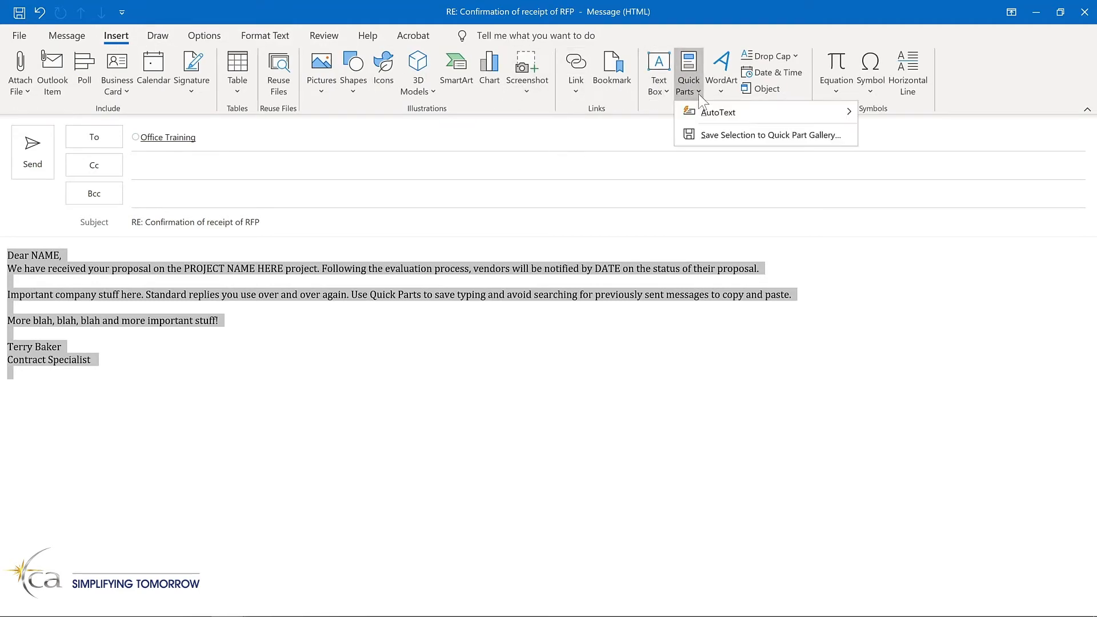
pyautogui.click(715, 135)
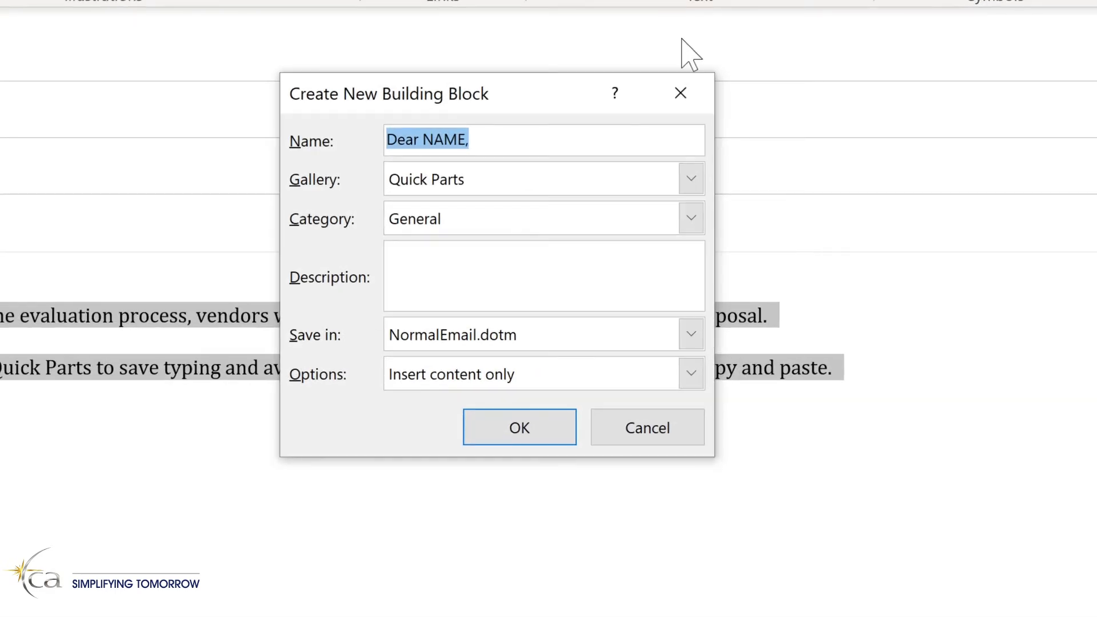
pyautogui.write('Proposal response')
# Assign the building block to a new category named "Proposals".
pyautogui.click(691, 218)
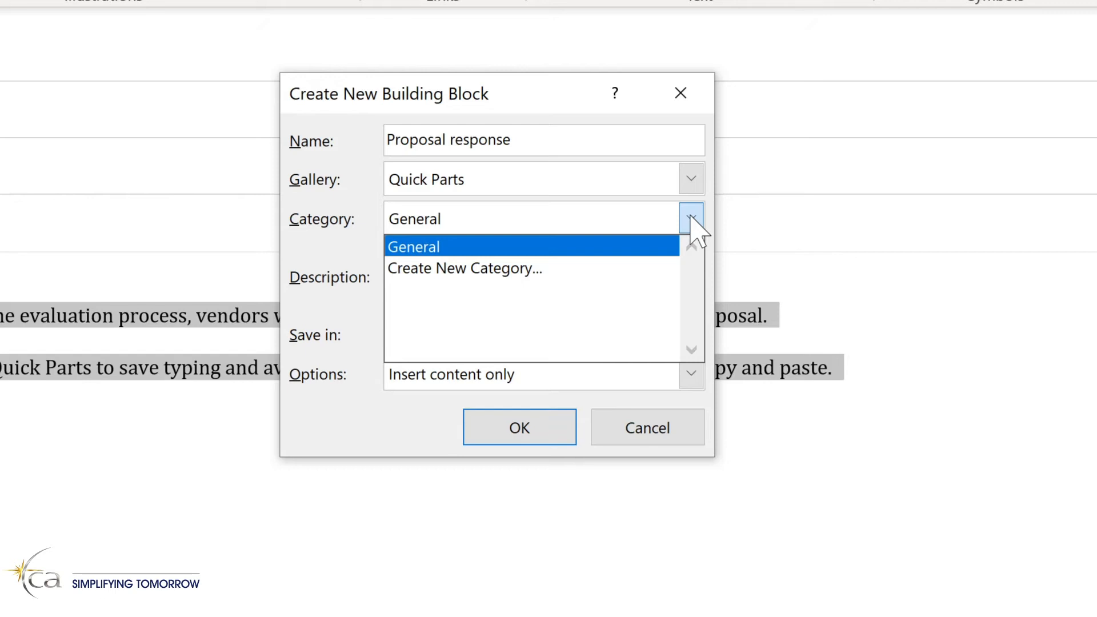
pyautogui.click(465, 268)
pyautogui.write('Pro')
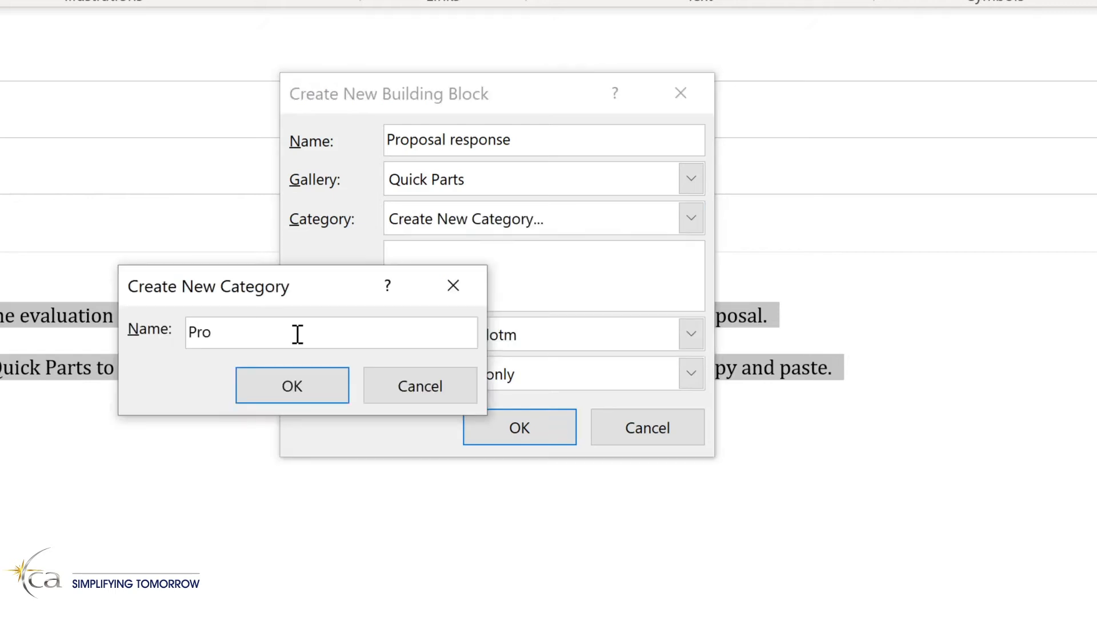
pyautogui.write('posals')
pyautogui.press('Return')
# Enter the description "Response to project proposals", keep the Insert content only option and save the building block.
pyautogui.click(431, 255)
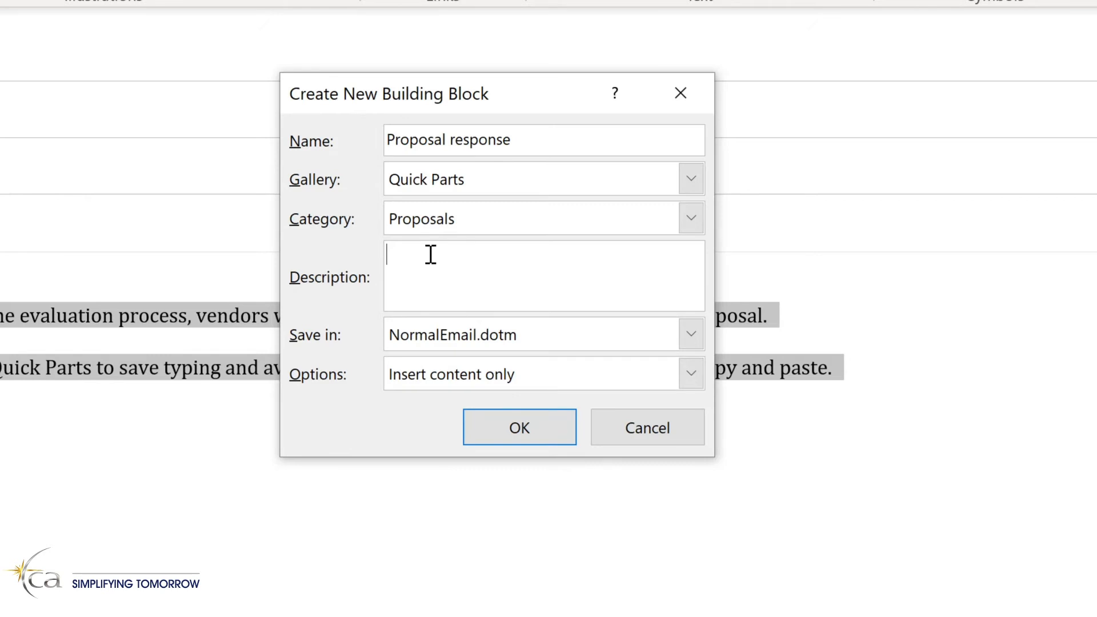
pyautogui.write('Response to project proposals')
pyautogui.click(691, 374)
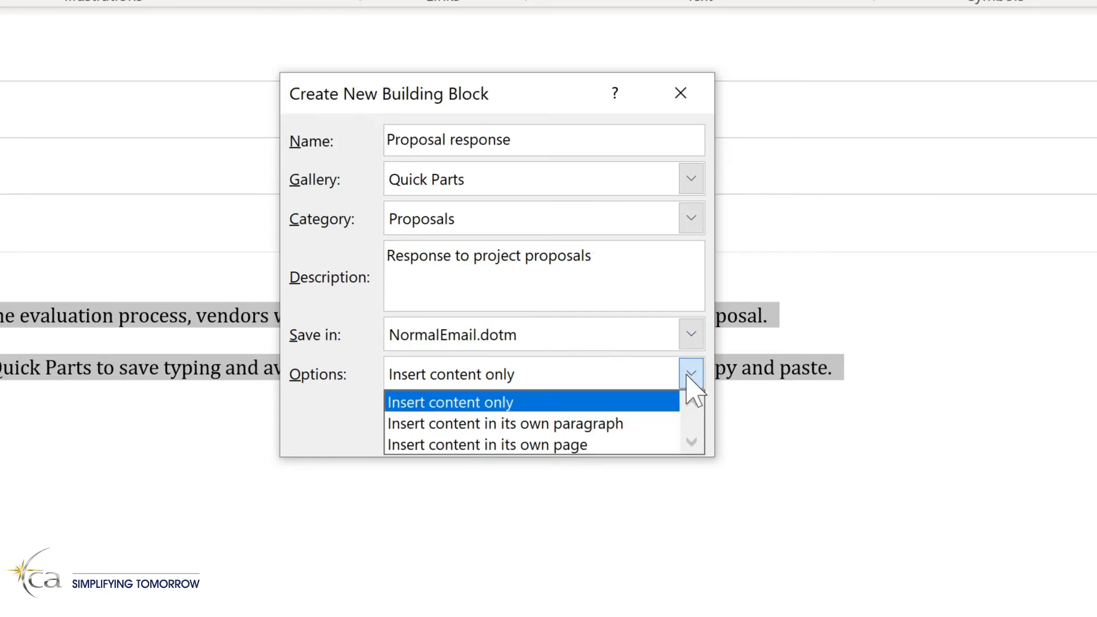
pyautogui.click(688, 376)
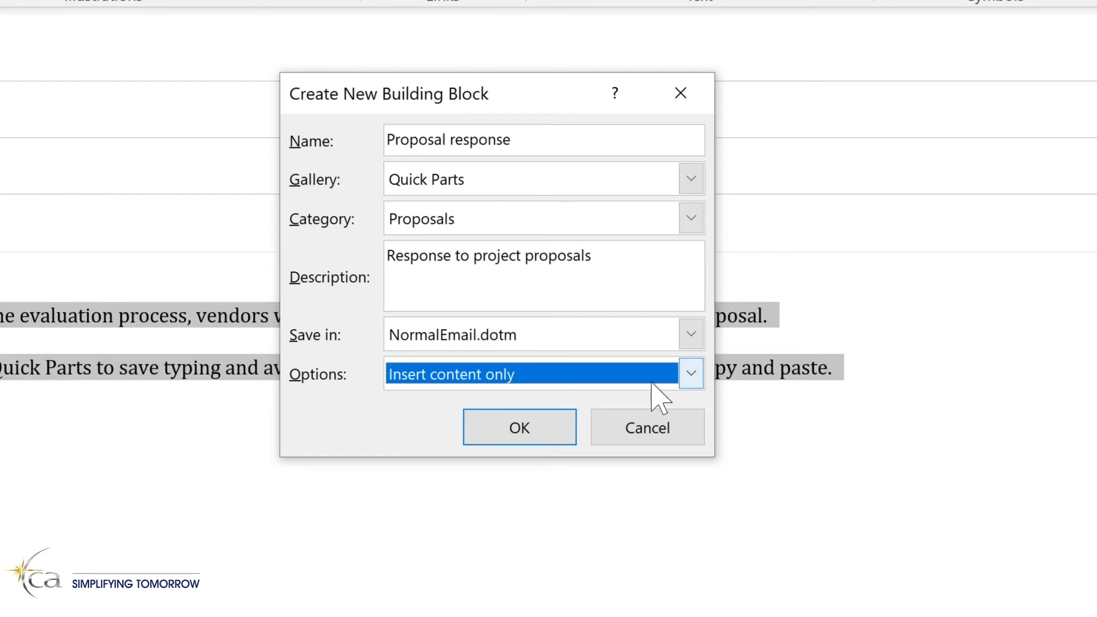
pyautogui.click(519, 429)
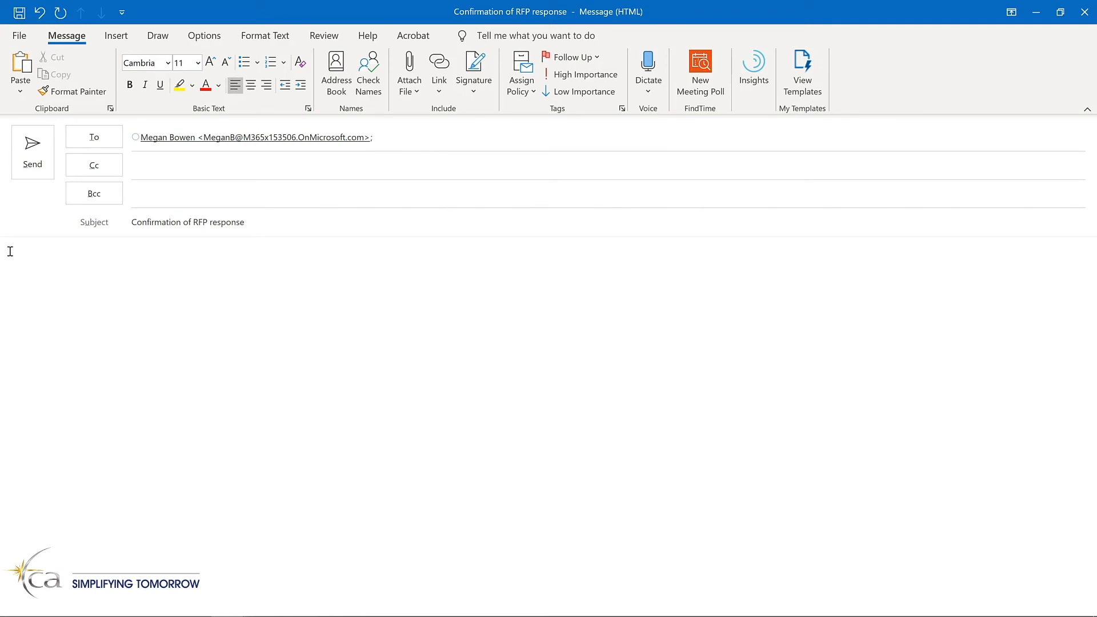
# Insert the Proposal response Quick Part into the empty body of the "Confirmation of RFP response" message.
pyautogui.click(9, 252)
pyautogui.click(120, 40)
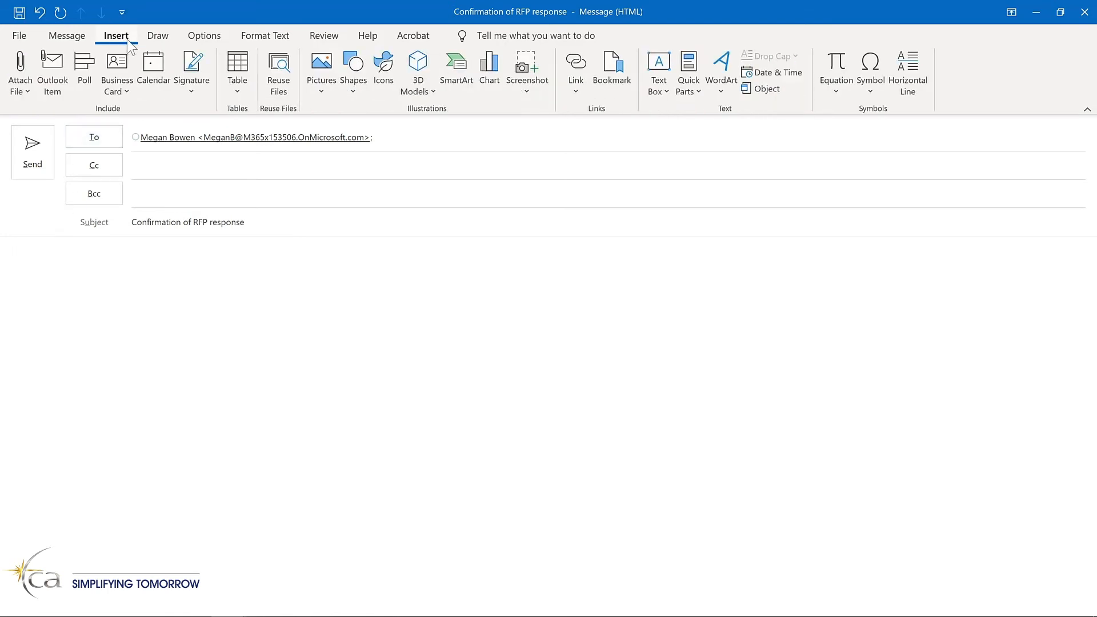
pyautogui.click(687, 91)
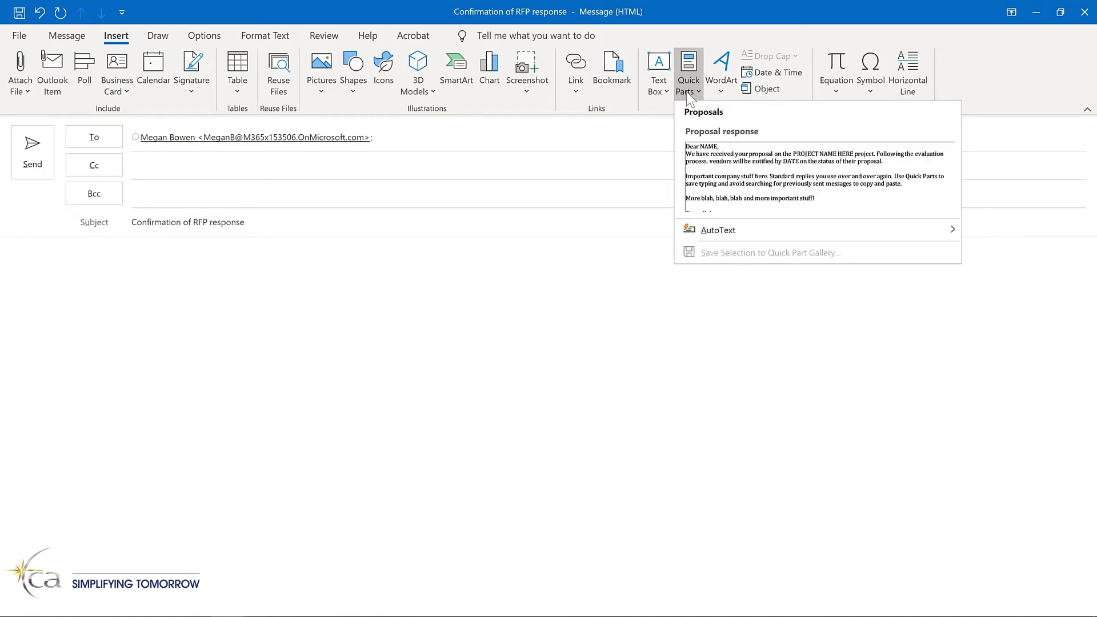
pyautogui.click(736, 167)
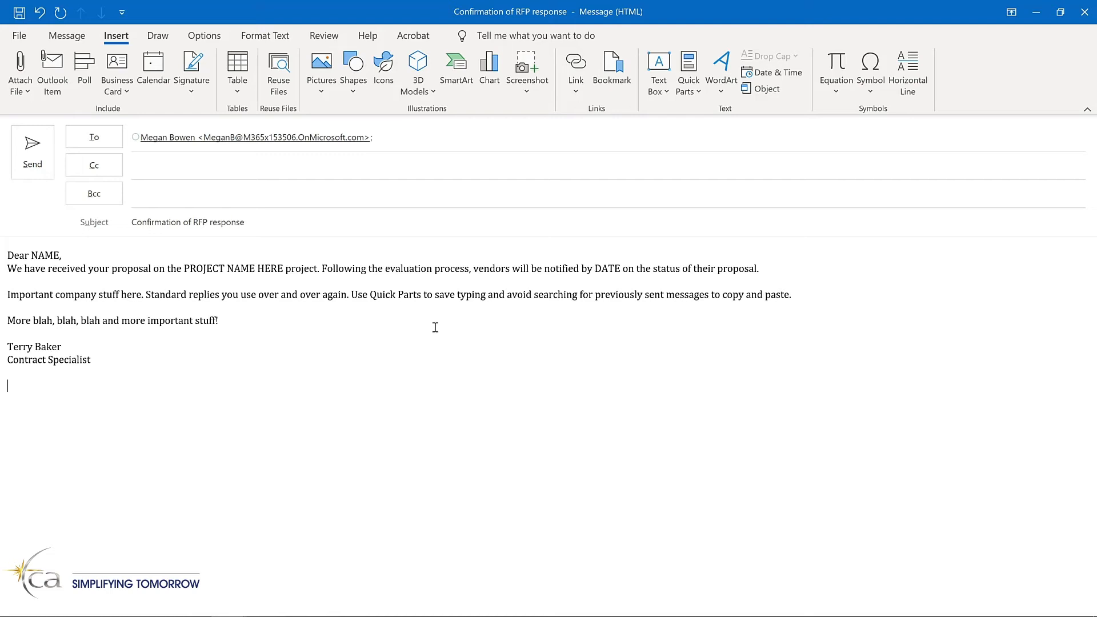
# Open the building block organizer from the Proposal response entry in the Quick Parts gallery.
pyautogui.click(687, 88)
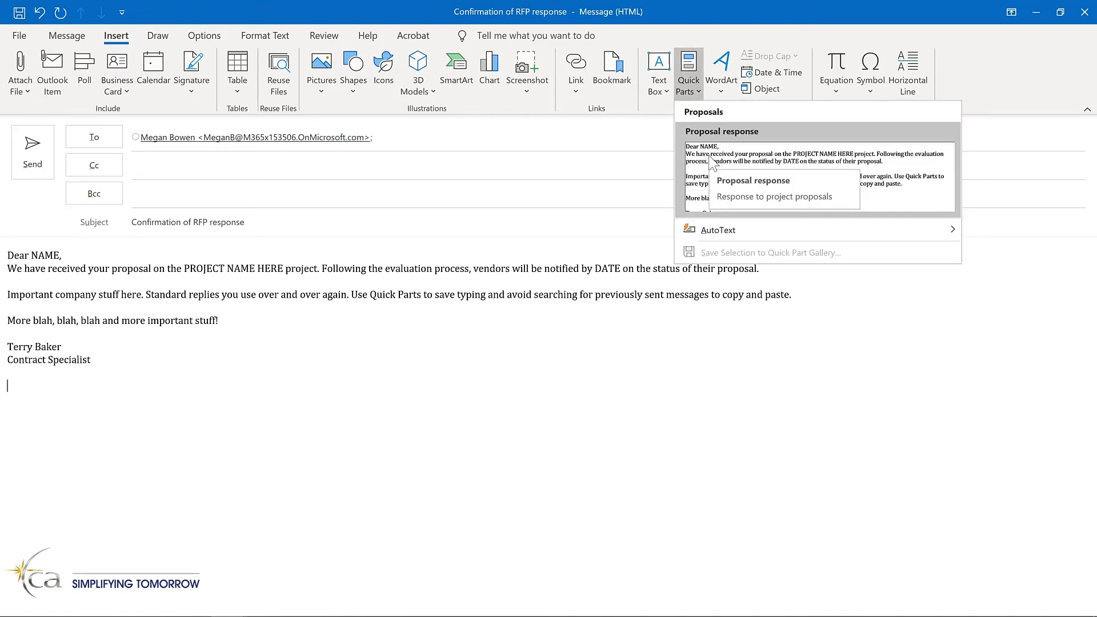
pyautogui.rightClick(712, 163)
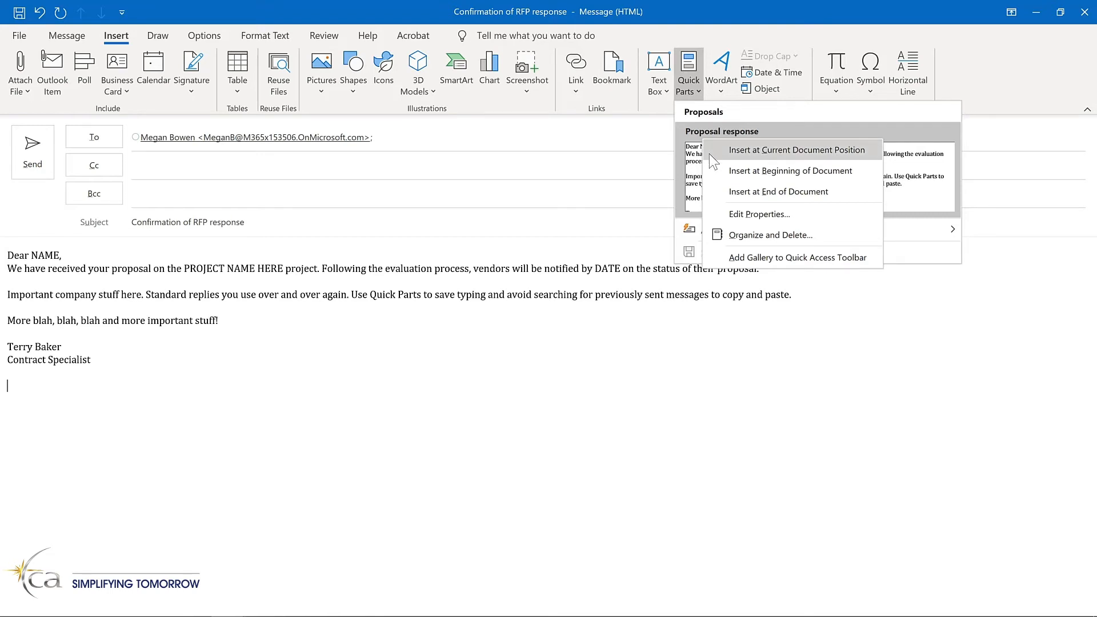
pyautogui.click(736, 232)
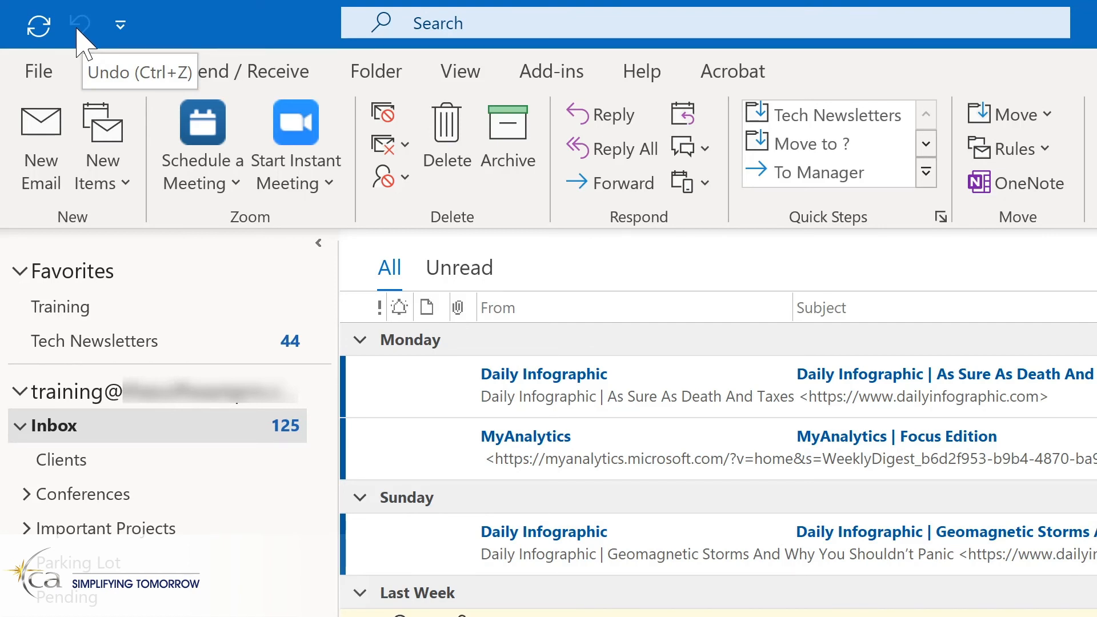
# Add the Reply, Reply All and Forward commands to the main window's Quick Access Toolbar.
pyautogui.click(125, 30)
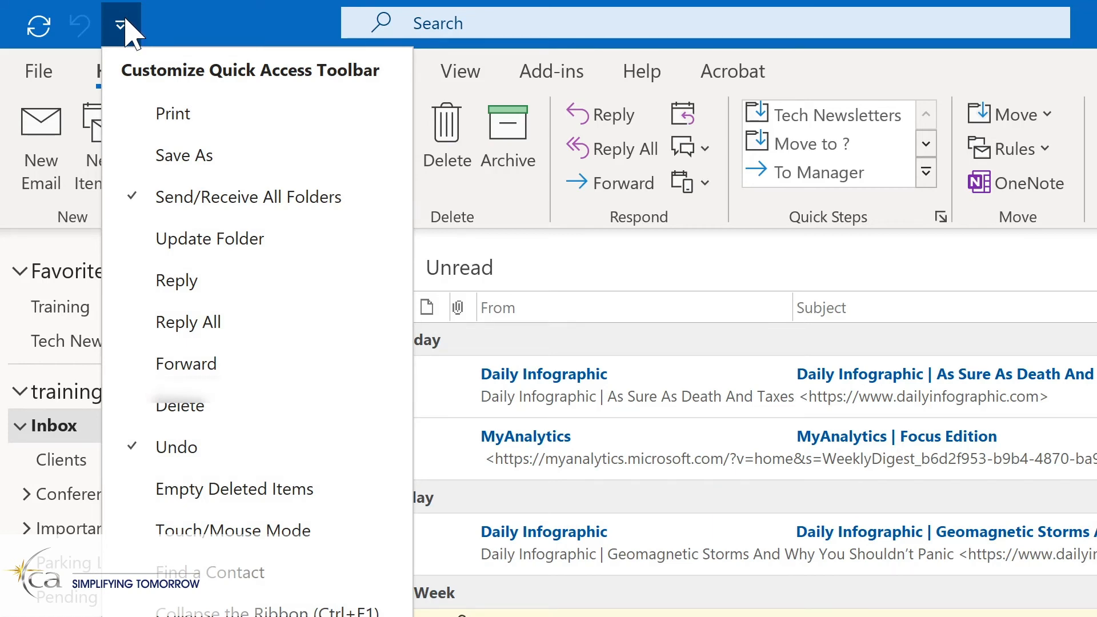
pyautogui.click(172, 283)
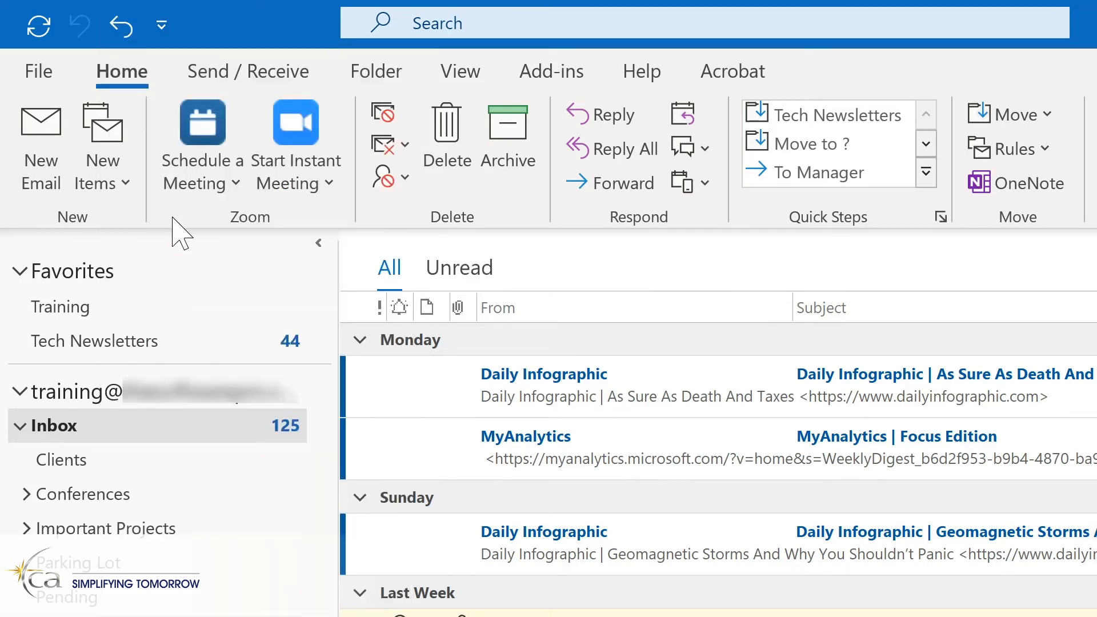
pyautogui.click(166, 32)
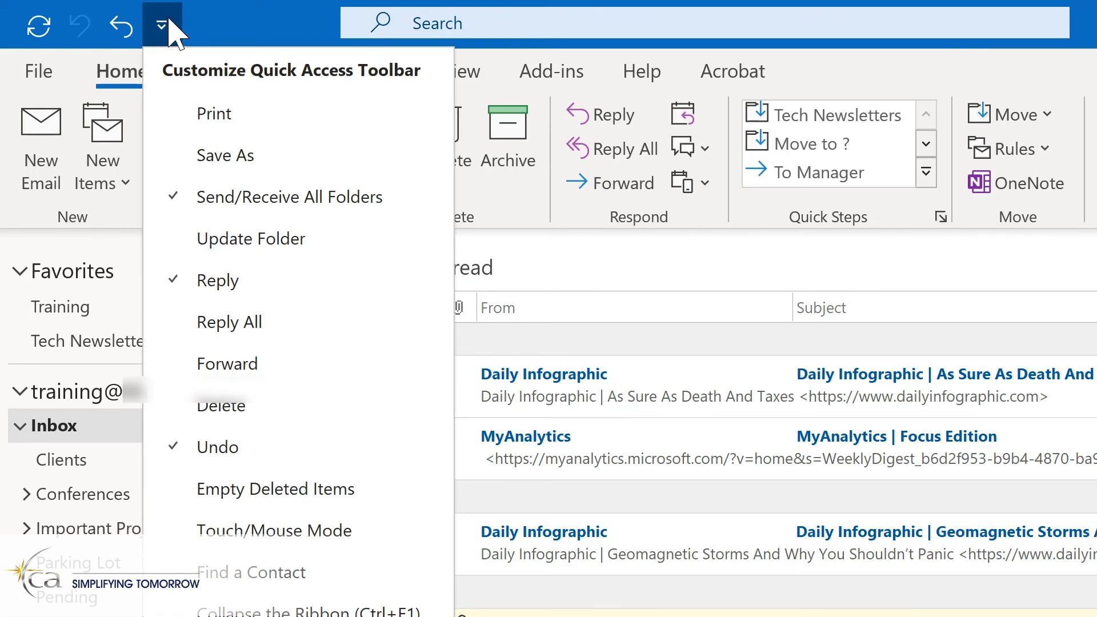
pyautogui.click(204, 324)
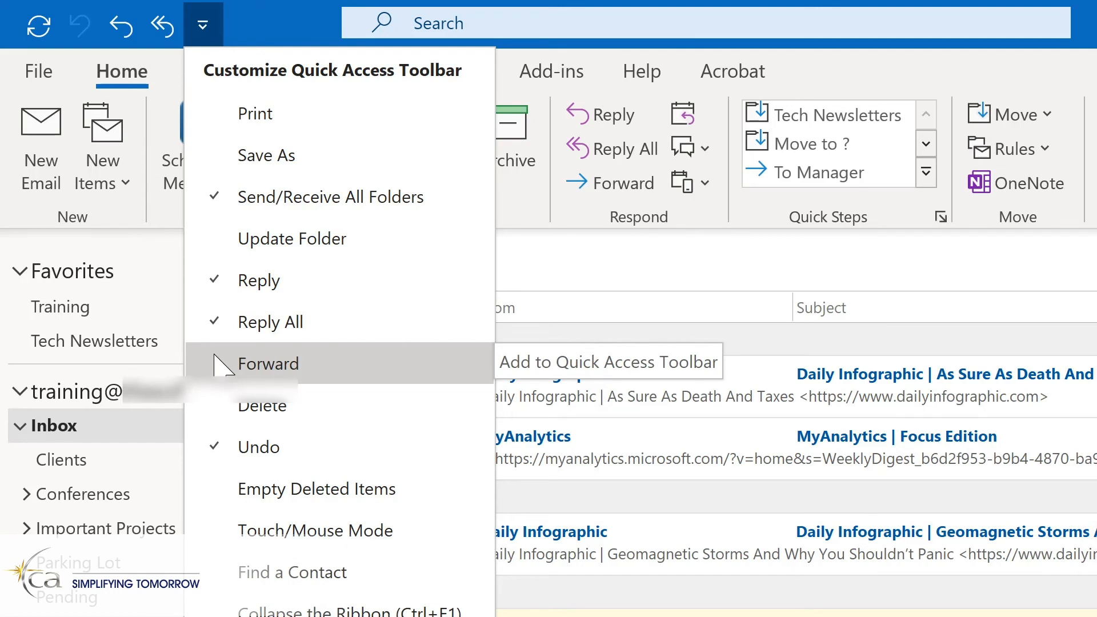
pyautogui.click(217, 360)
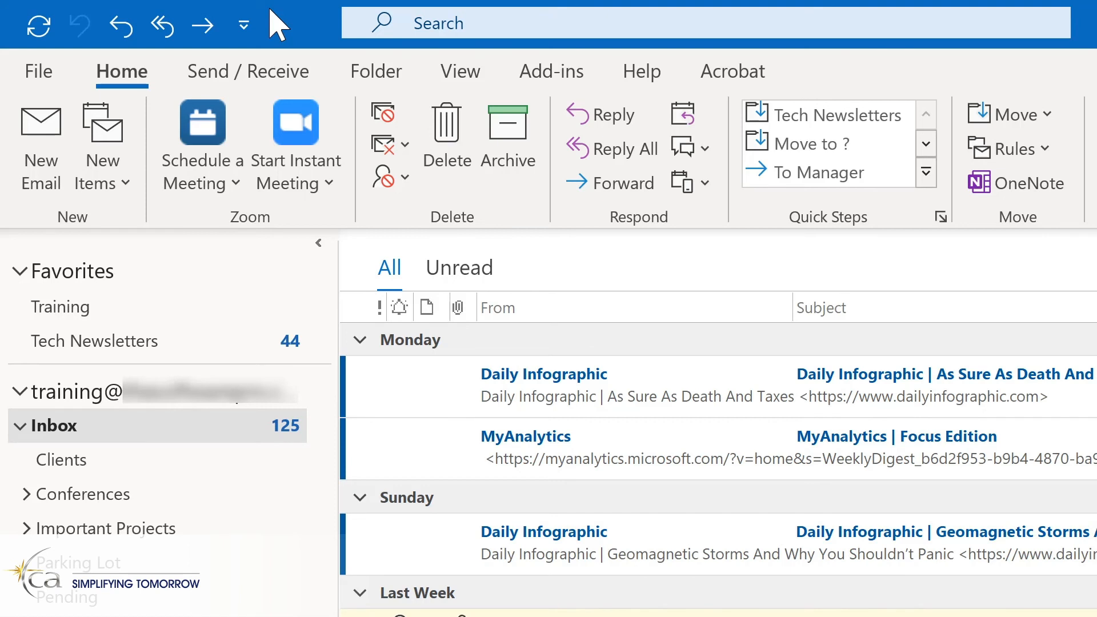
# Create a new email message and add Quick Parts to the message window's Quick Access Toolbar.
pyautogui.hotkey('ctrl', 'n')
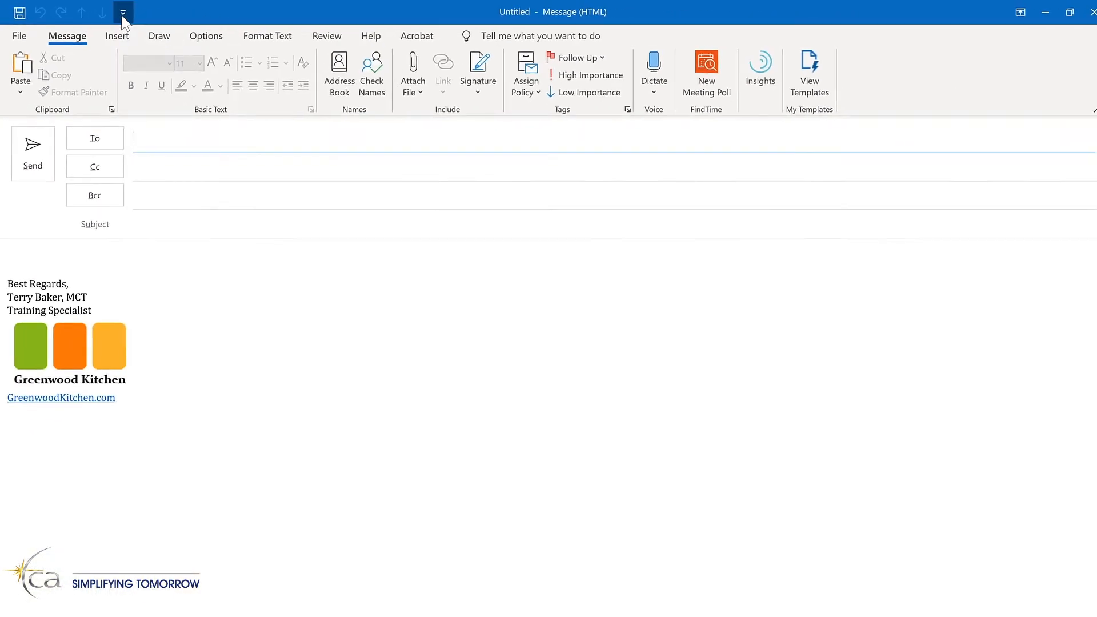
pyautogui.click(123, 13)
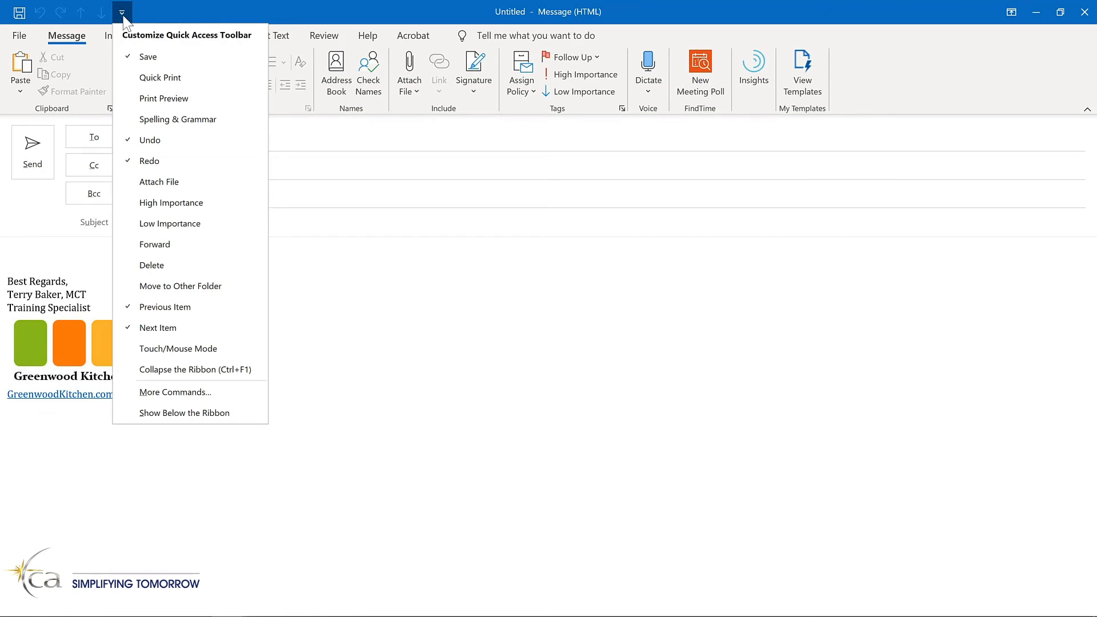
pyautogui.click(123, 14)
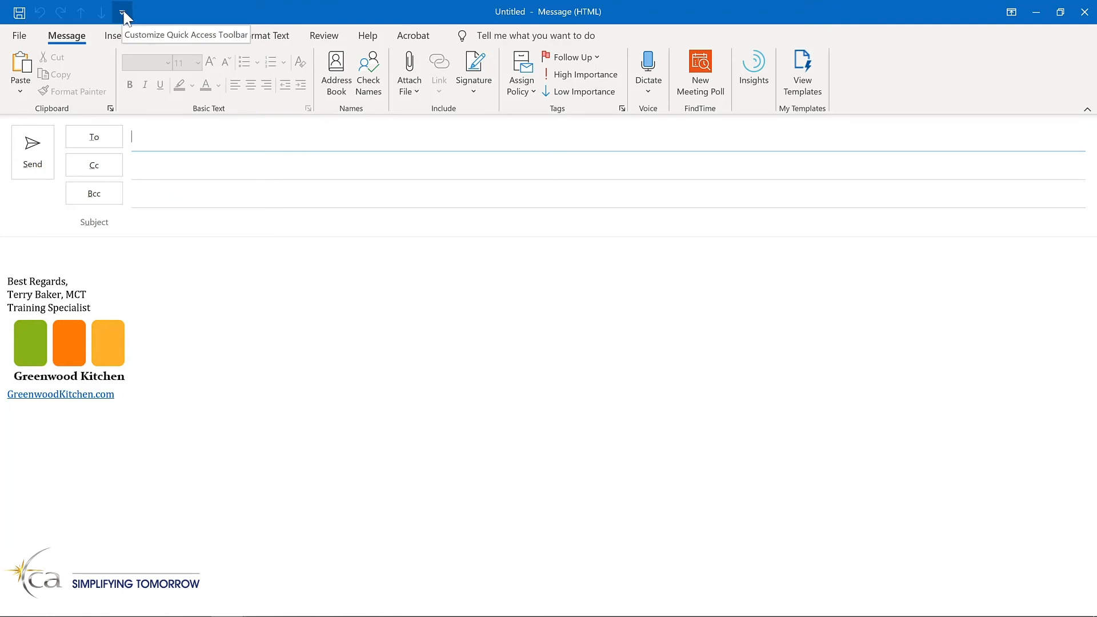
pyautogui.click(42, 243)
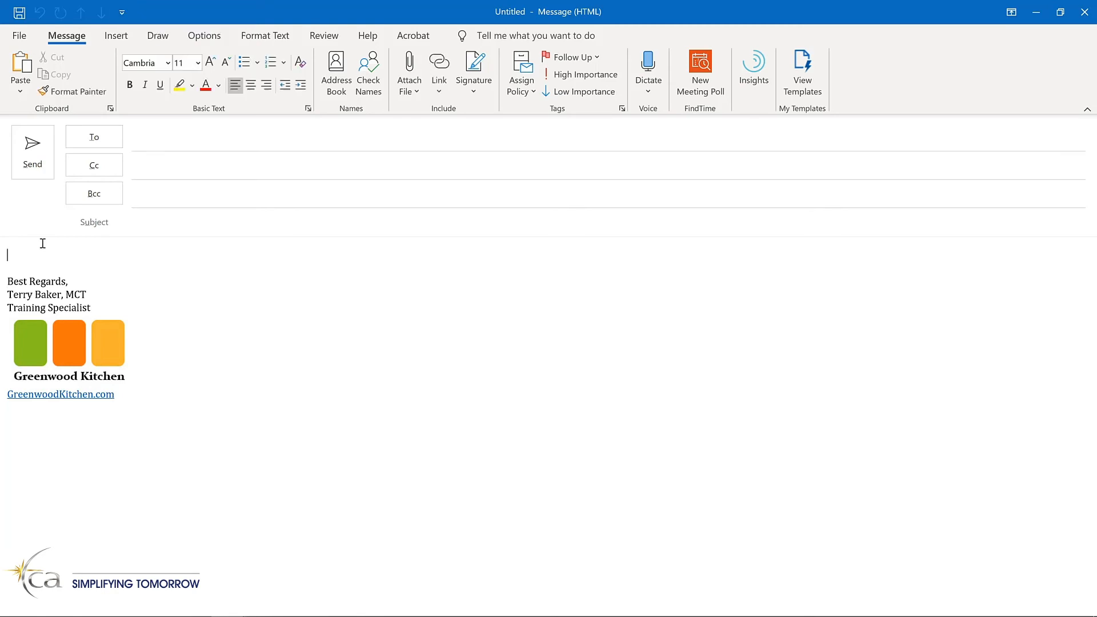
pyautogui.click(114, 37)
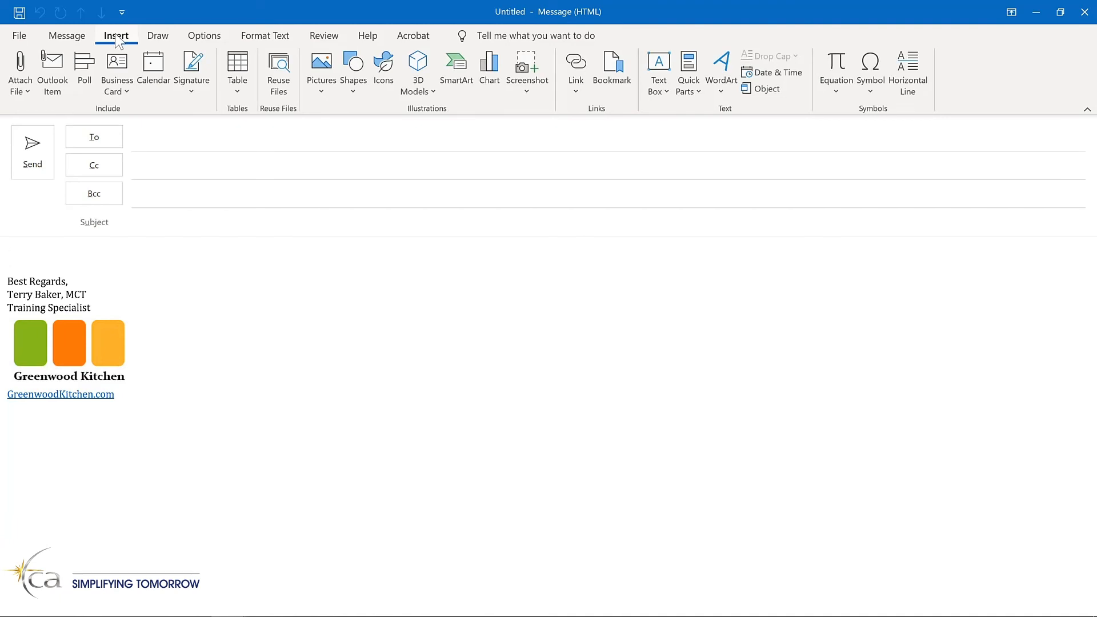
pyautogui.rightClick(688, 67)
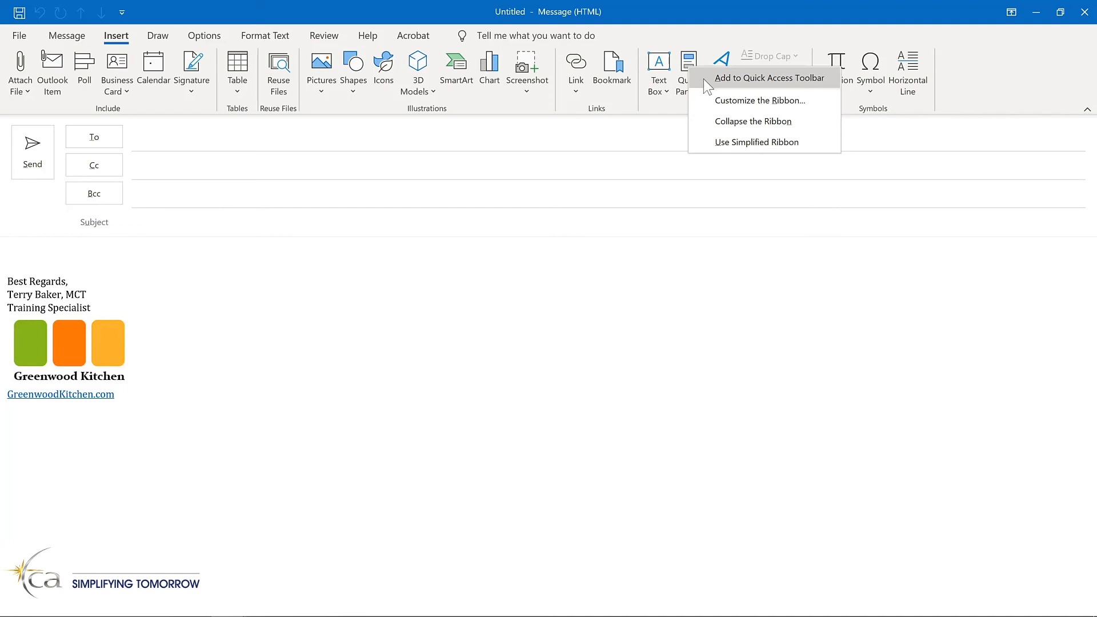
pyautogui.click(709, 87)
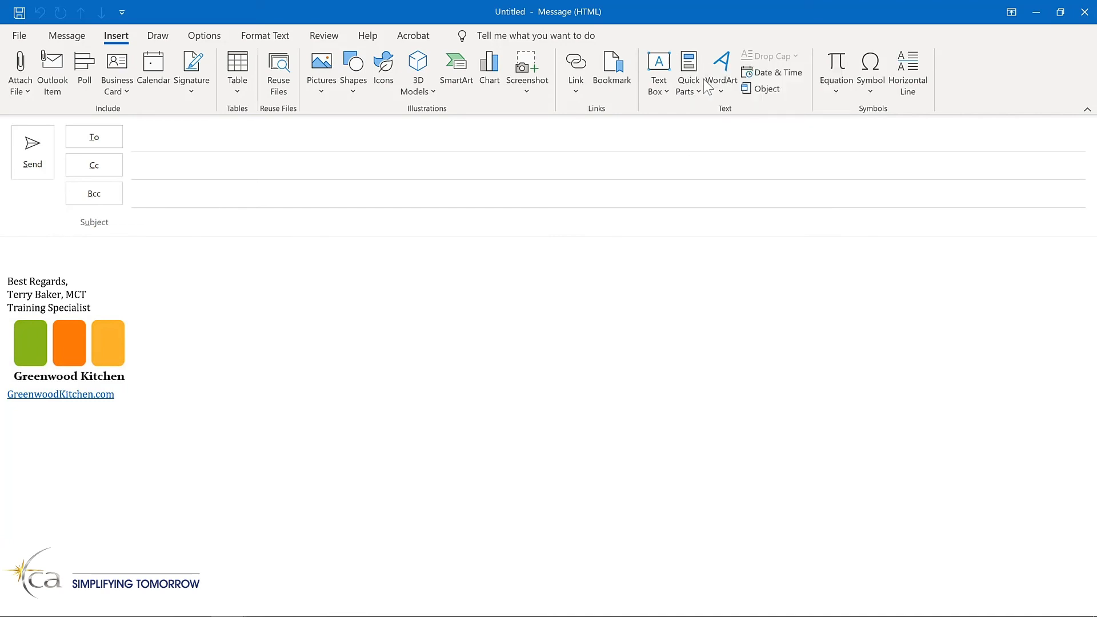
# Add the Delay Delivery command to the message window's Quick Access Toolbar.
pyautogui.click(204, 36)
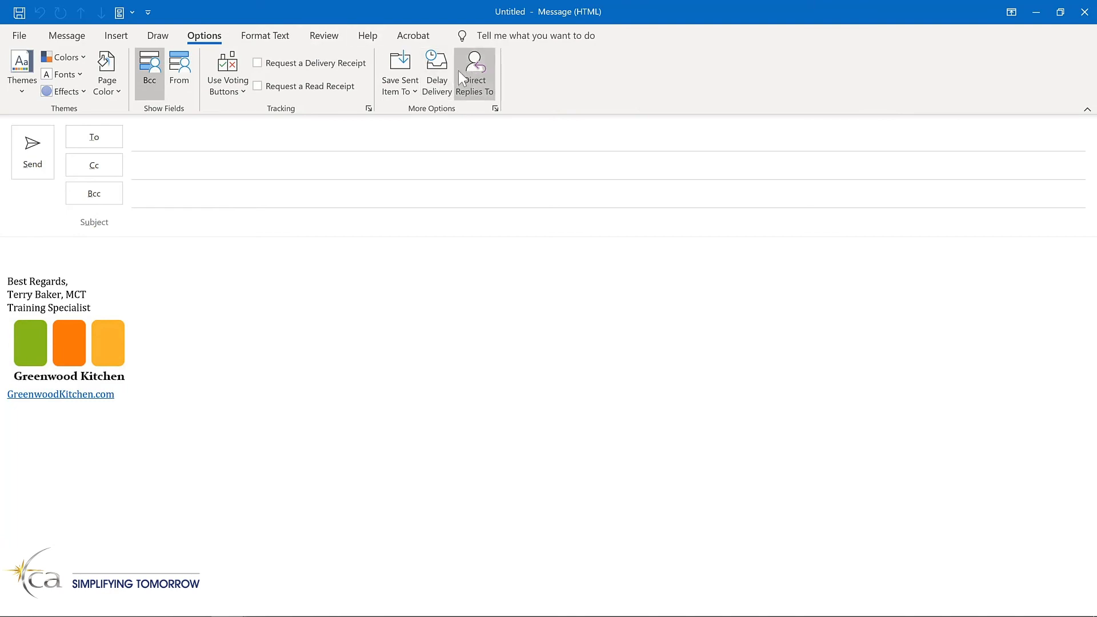
pyautogui.rightClick(445, 80)
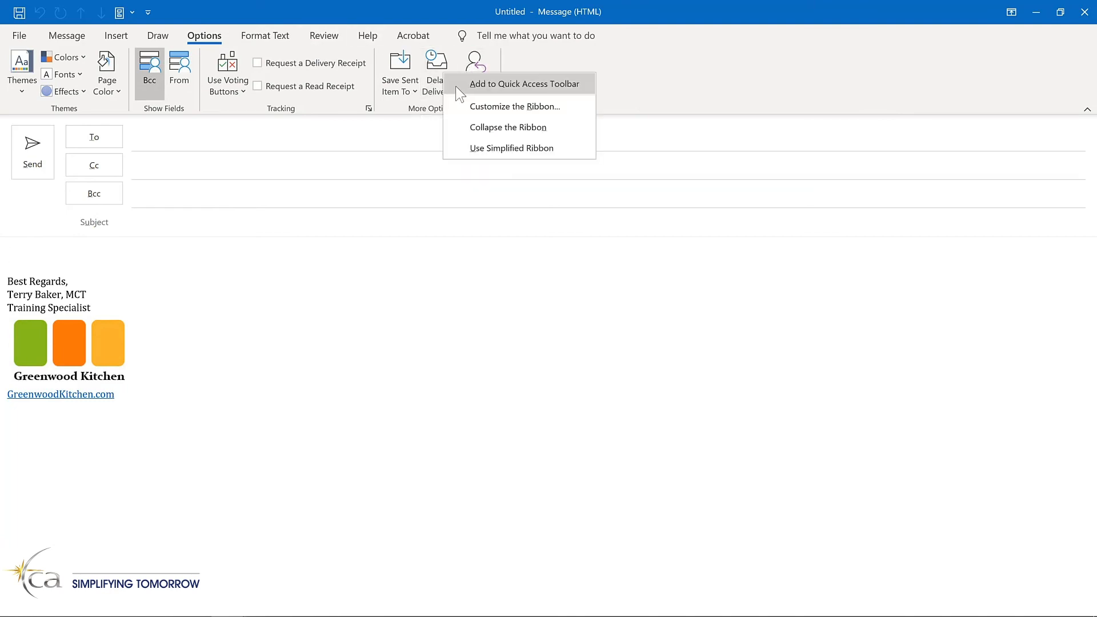
pyautogui.click(457, 81)
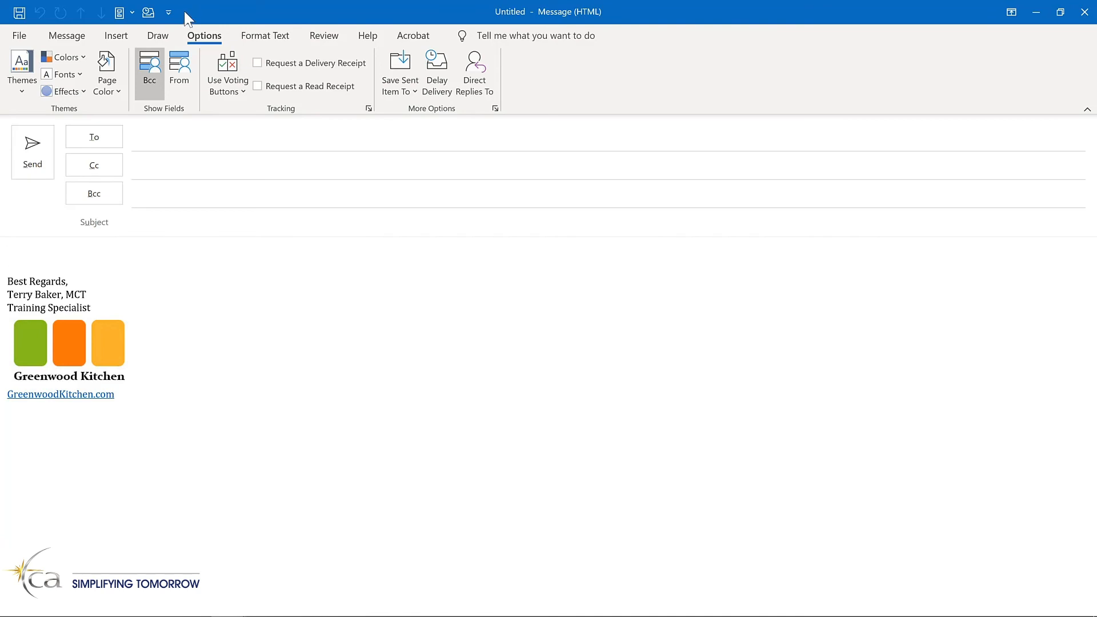
# Show the main window's Quick Access Toolbar below the ribbon and open its full customization options.
pyautogui.click(168, 12)
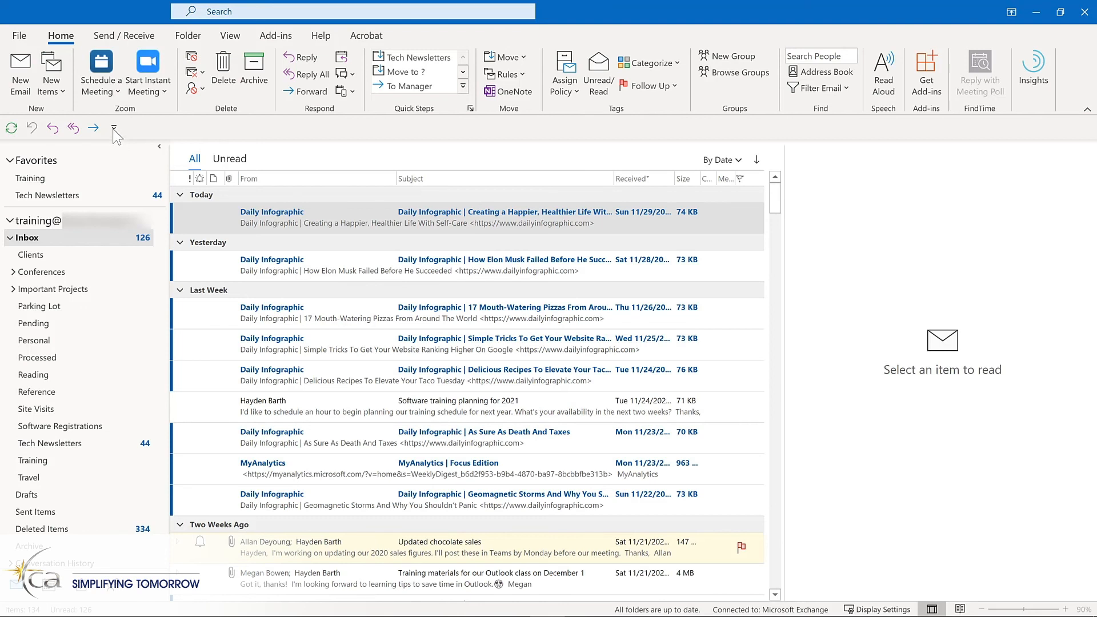
pyautogui.click(114, 129)
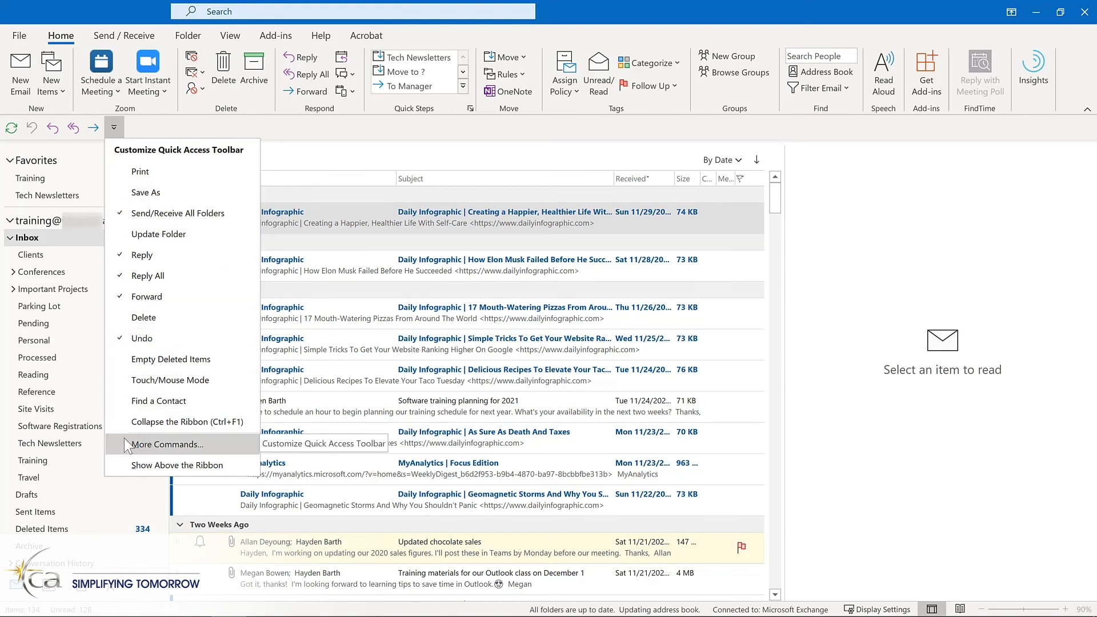
pyautogui.rightClick(68, 132)
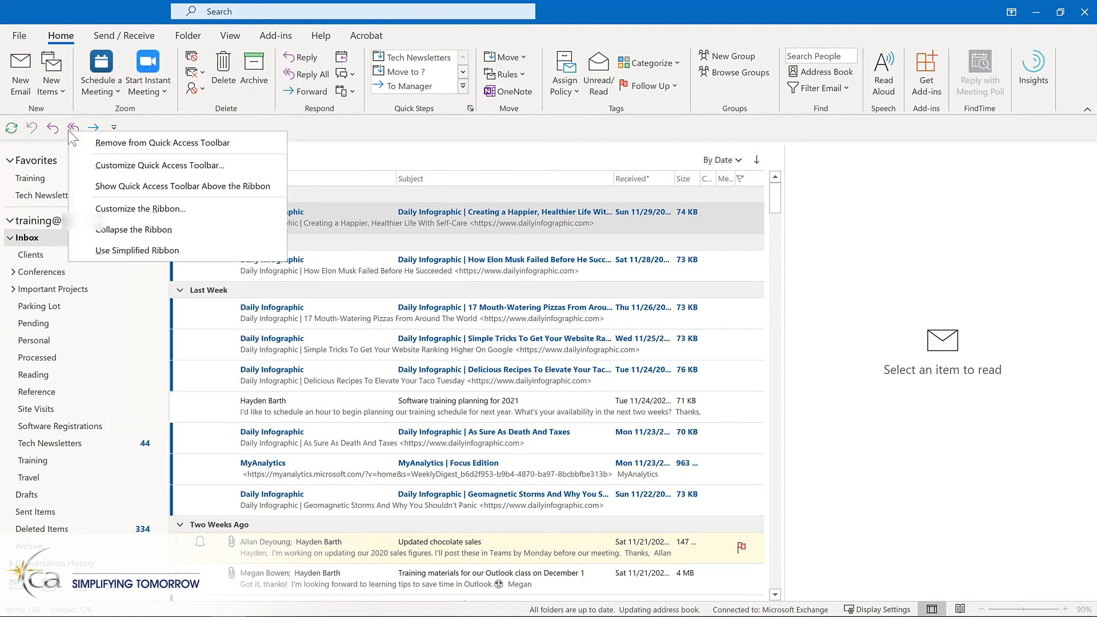
pyautogui.click(89, 165)
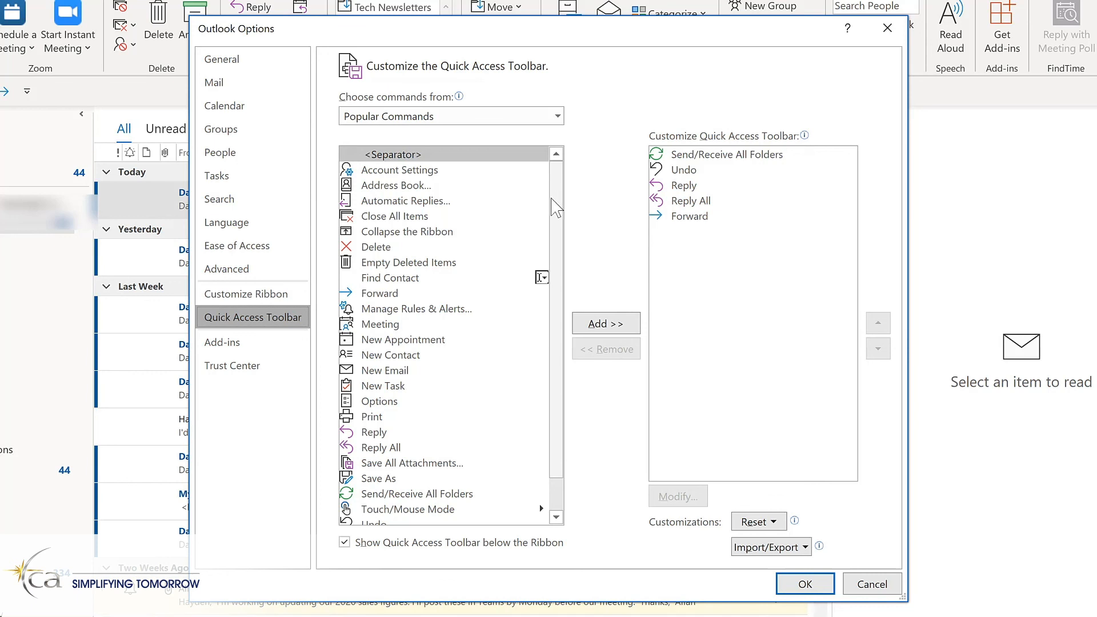
# Add Manage Rules & Alerts, Meeting, New Email and New Task from Popular Commands to the Quick Access Toolbar.
pyautogui.click(411, 317)
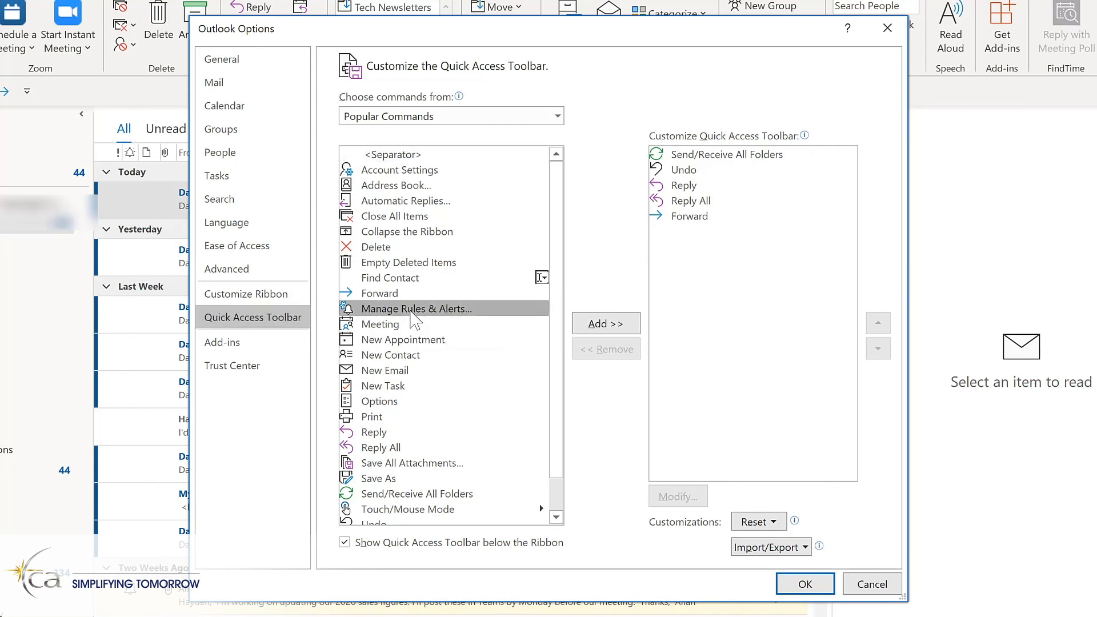
pyautogui.click(610, 332)
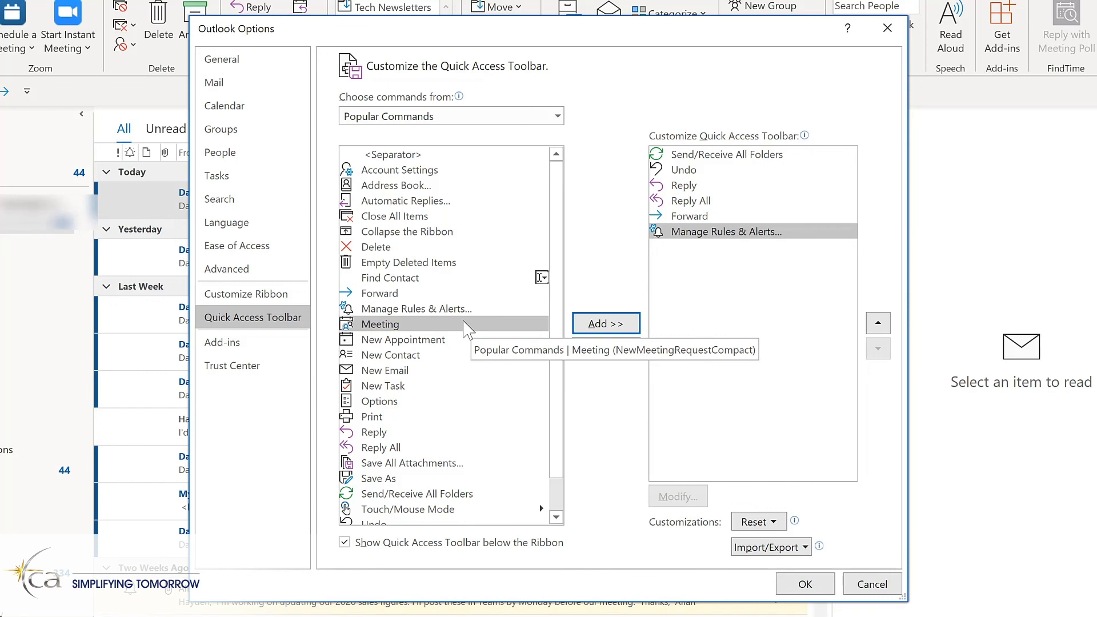
pyautogui.click(598, 330)
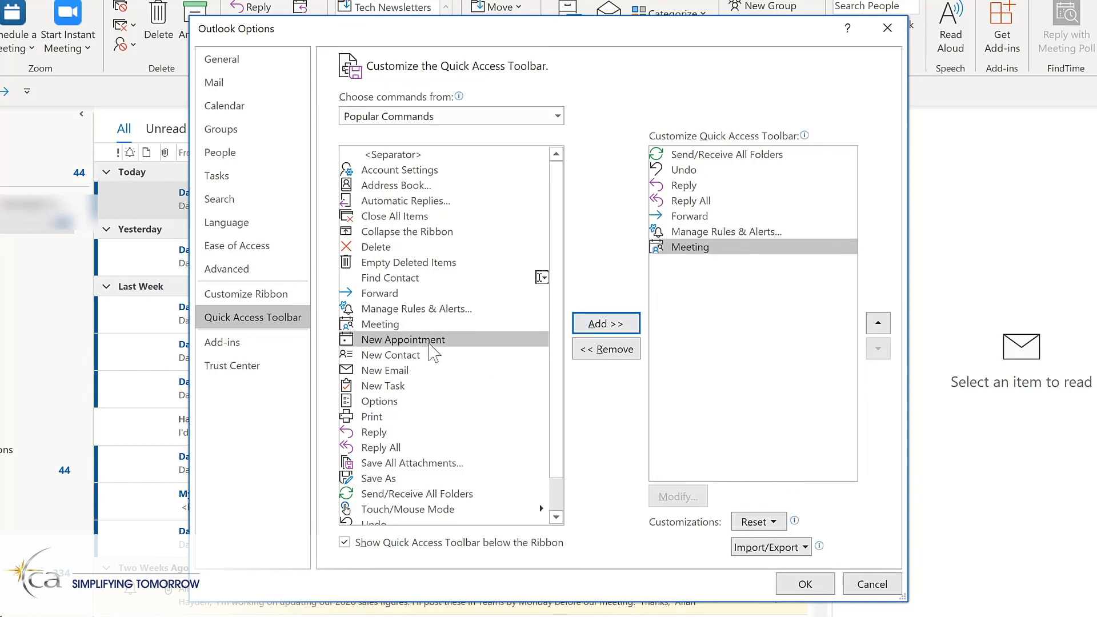
pyautogui.click(393, 375)
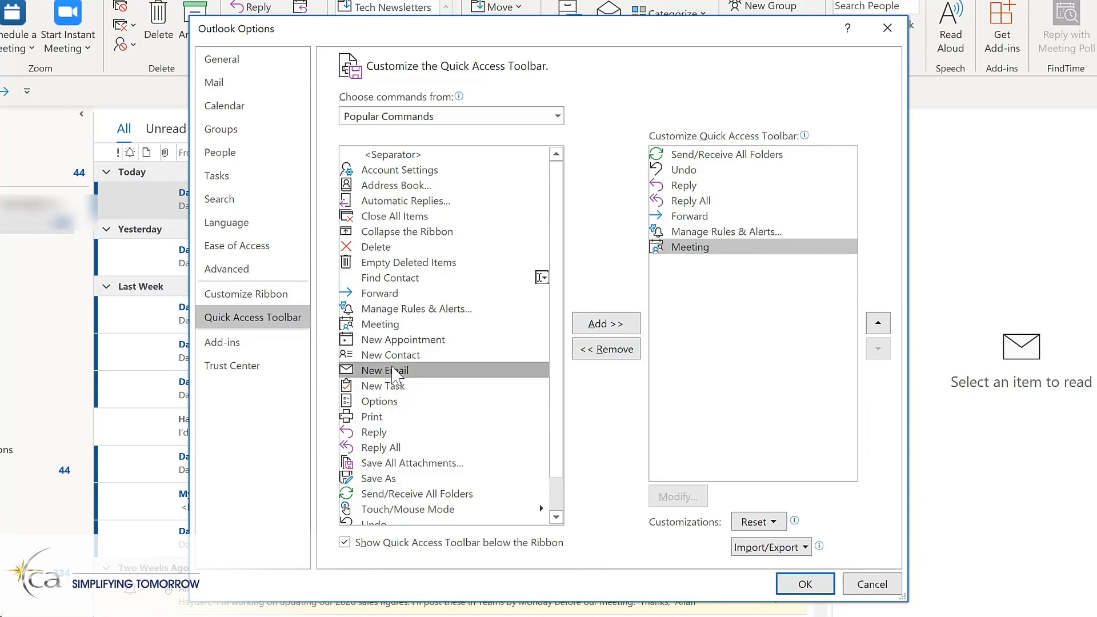
pyautogui.doubleClick(393, 373)
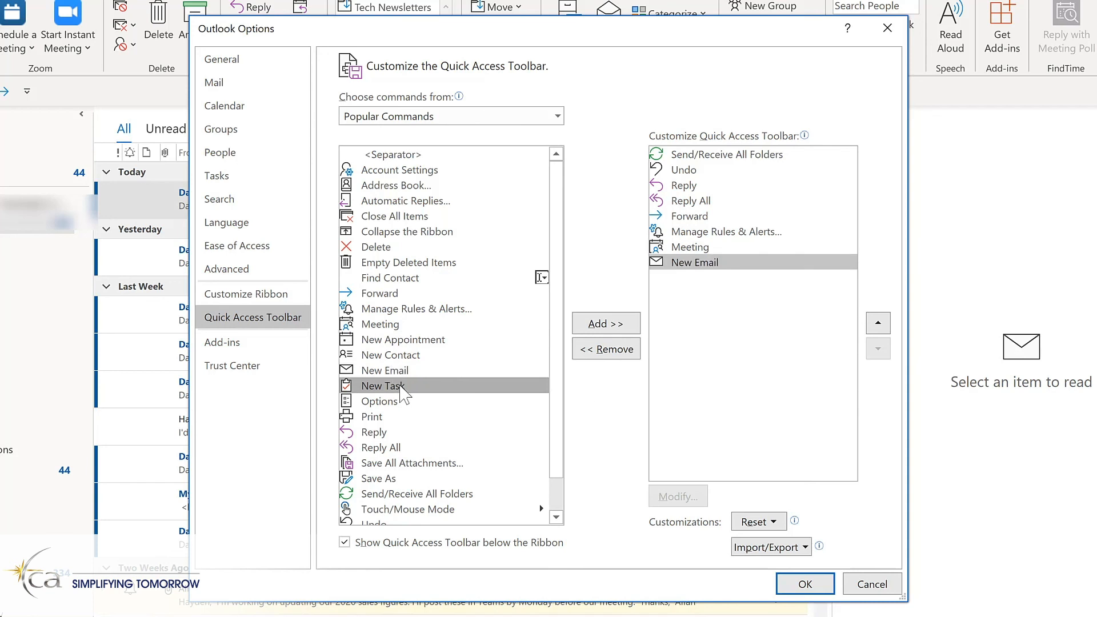
pyautogui.doubleClick(400, 388)
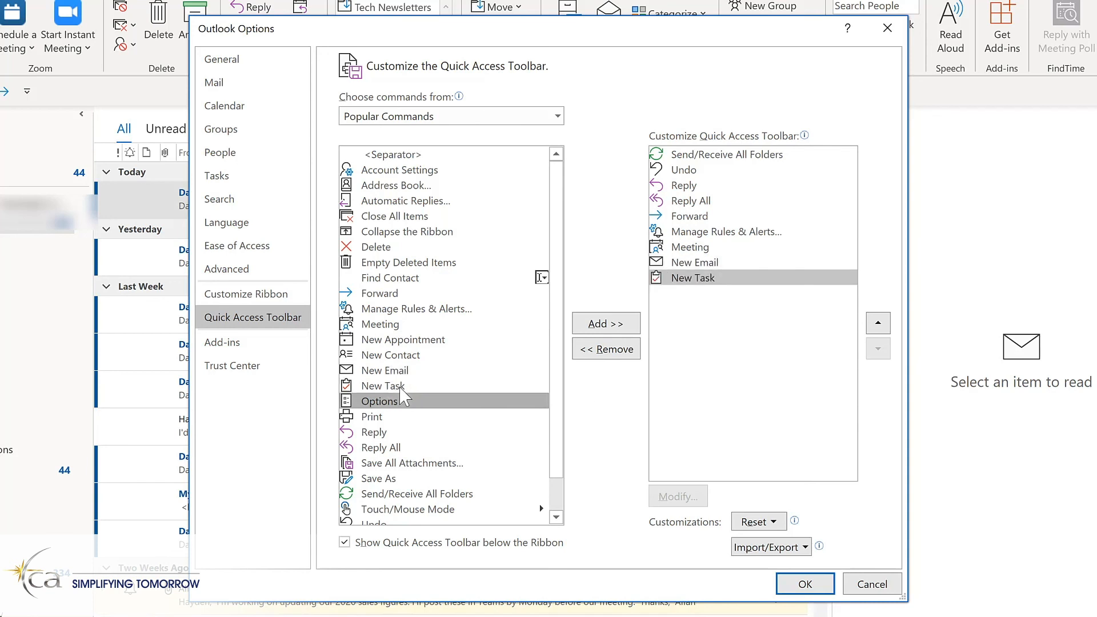
# Move New Email up the Quick Access Toolbar list so that it directly follows Forward.
pyautogui.click(557, 117)
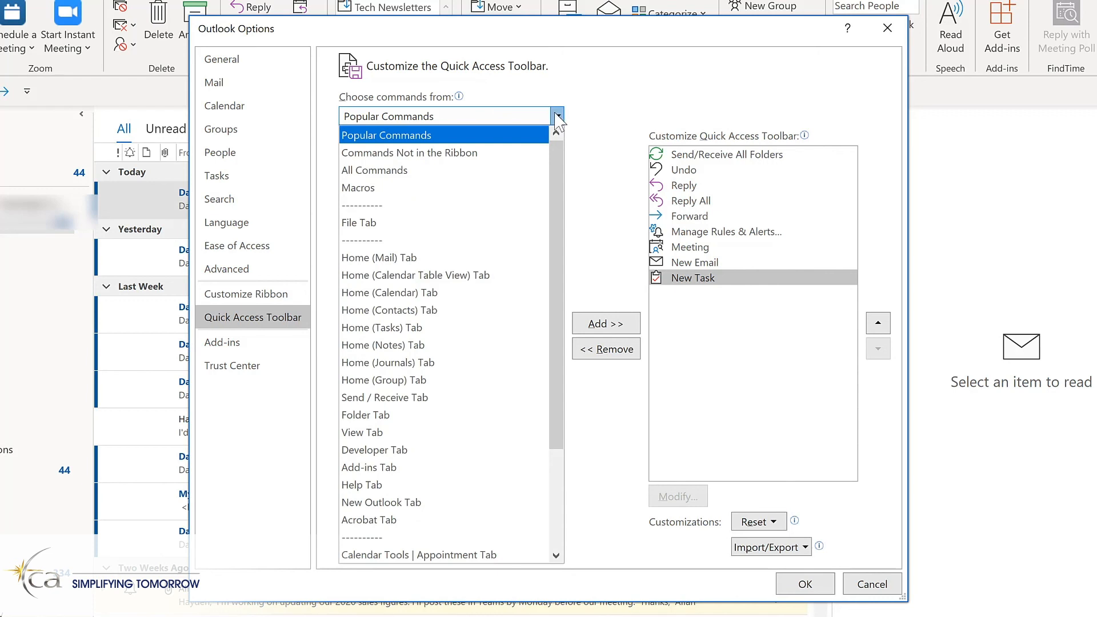
pyautogui.click(738, 264)
pyautogui.click(738, 264)
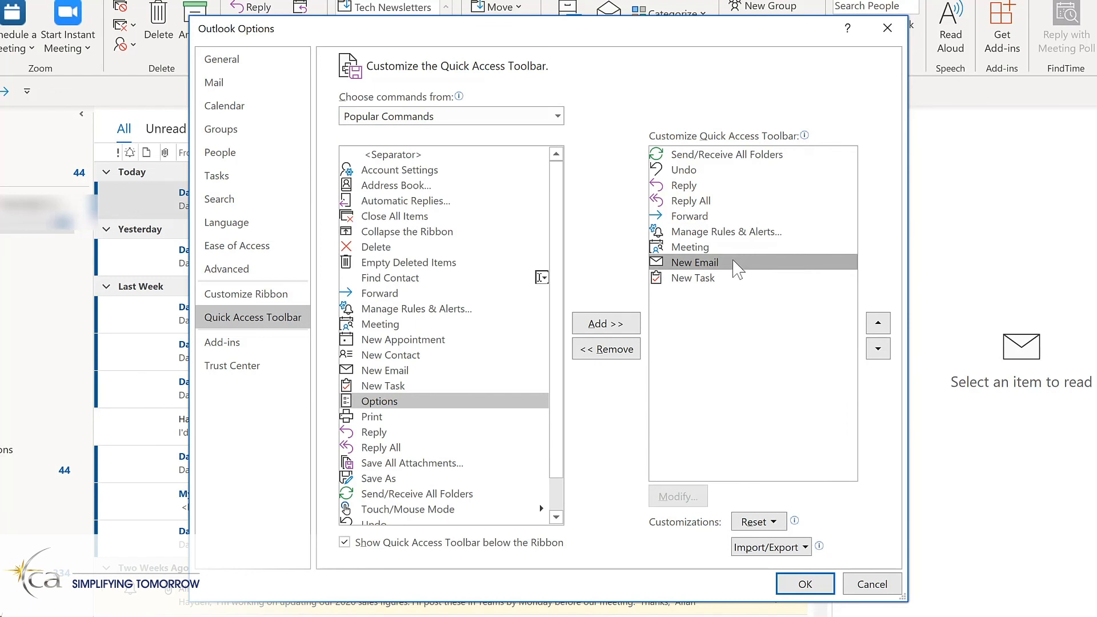
pyautogui.click(878, 323)
pyautogui.click(879, 323)
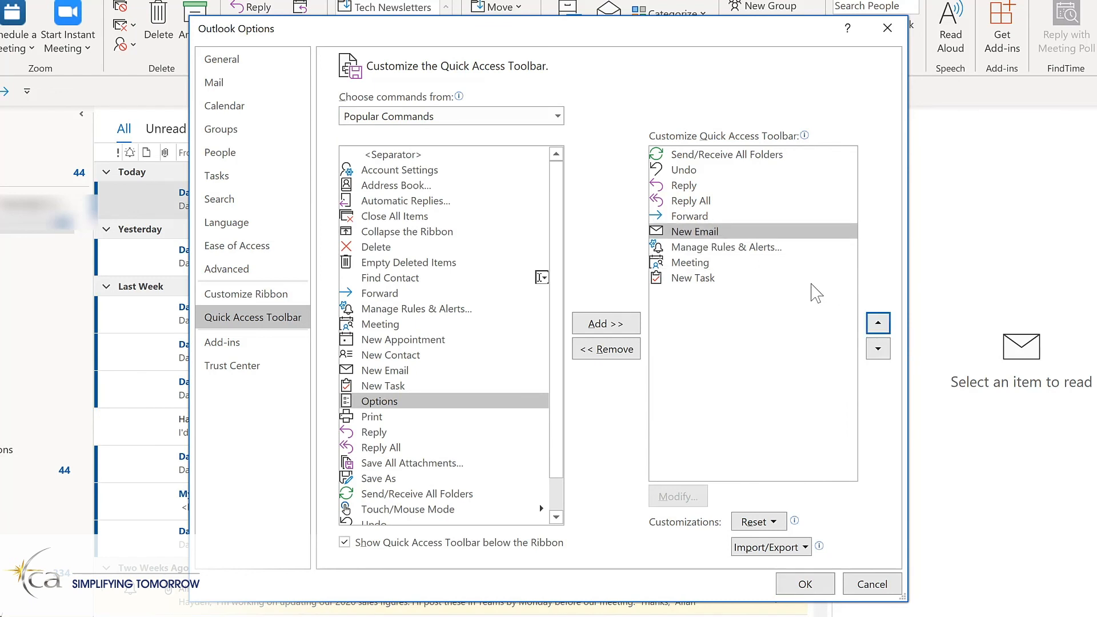